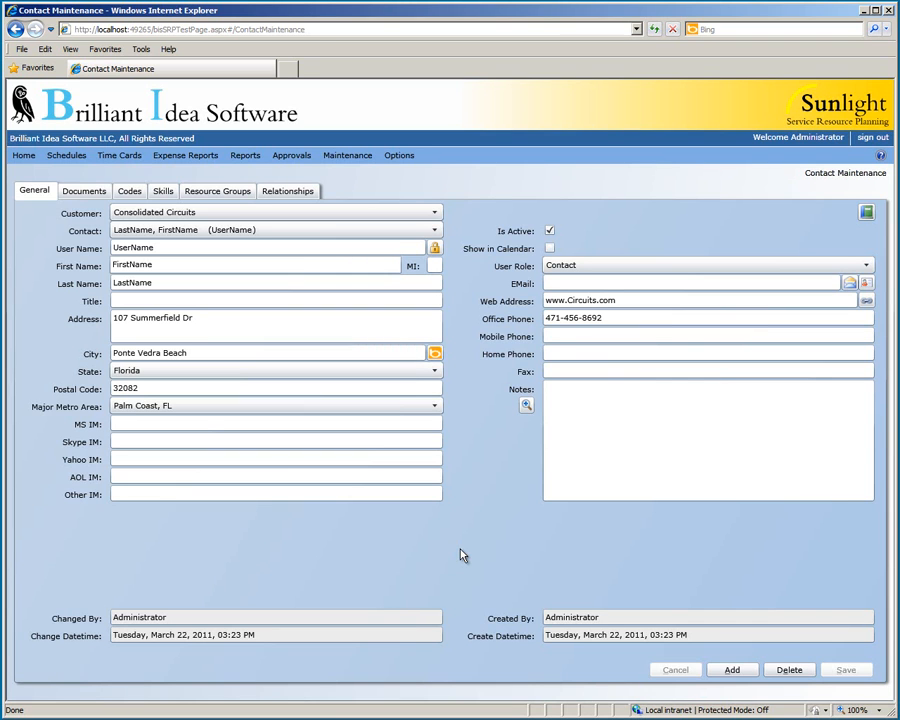
# Enter the contact's user name, full name, title Technical Support Engineer, and postal address.
pyautogui.click(181, 249)
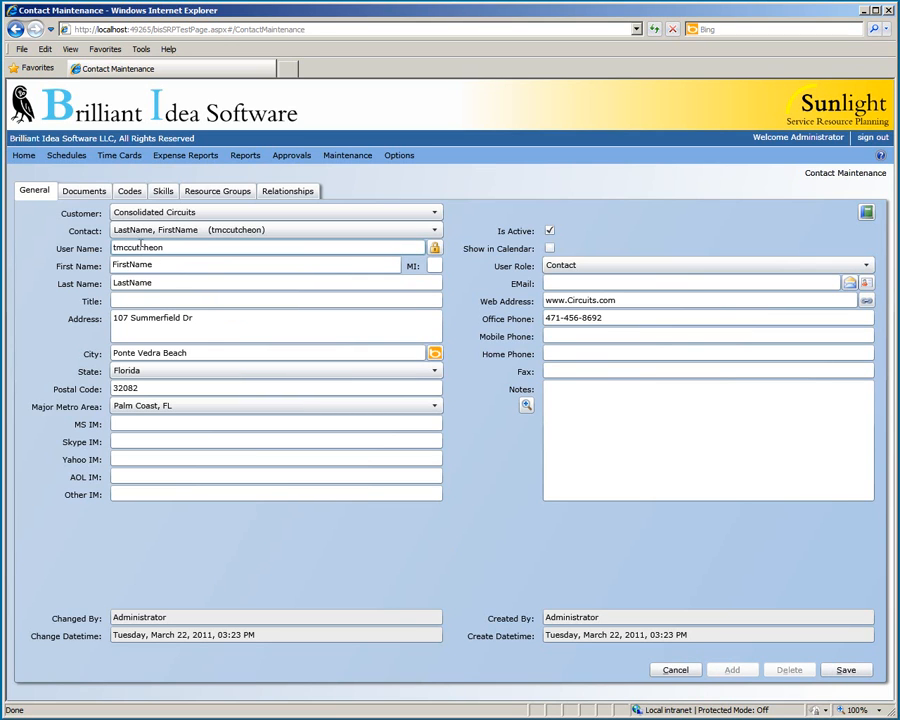
pyautogui.press('Tab')
pyautogui.press('Tab')
pyautogui.press('Tab')
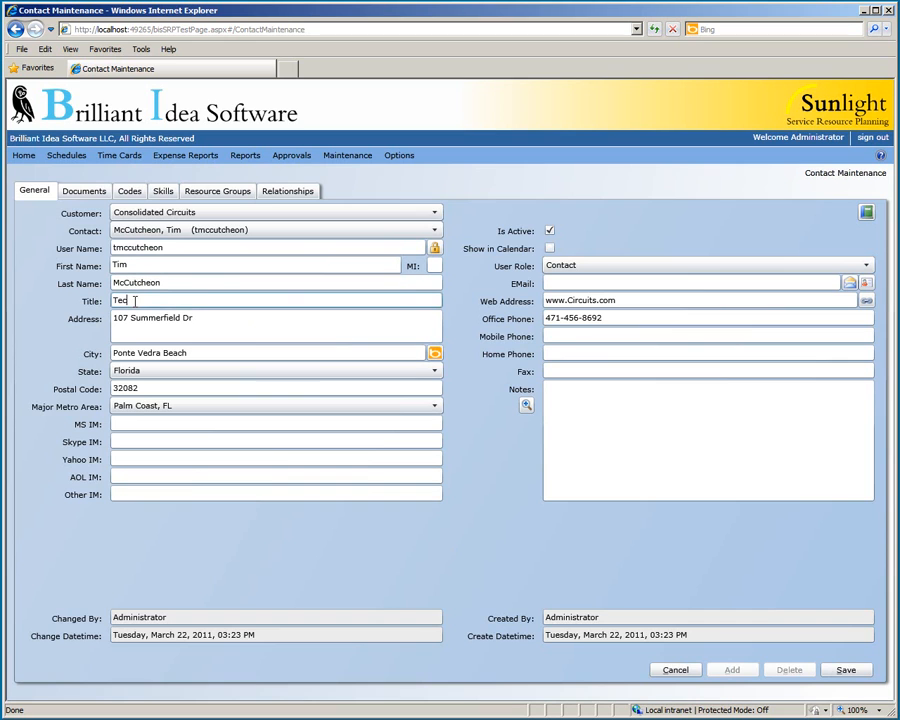
pyautogui.press('Tab')
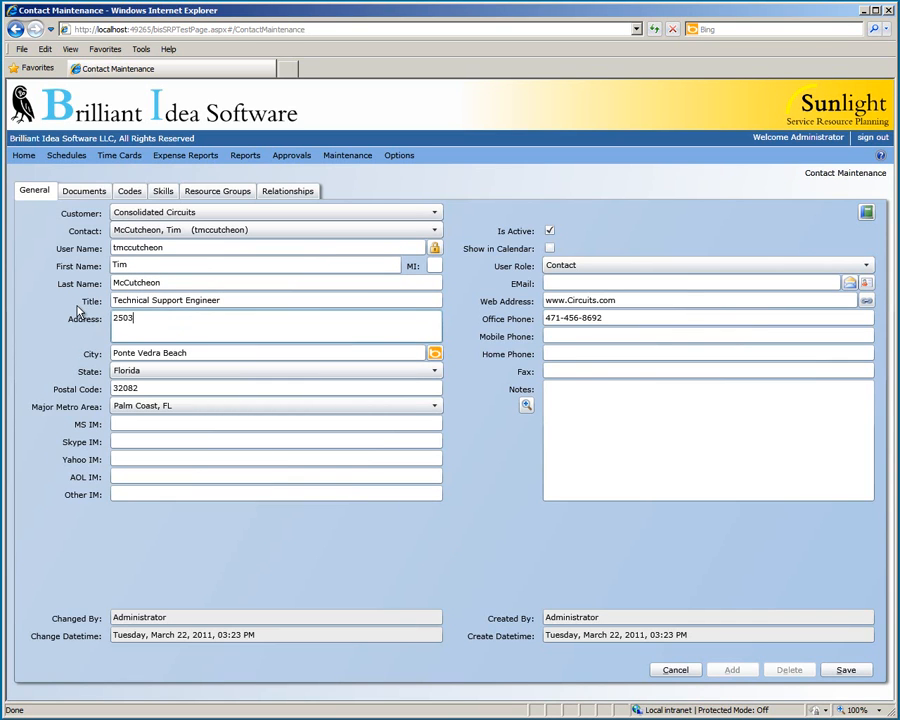
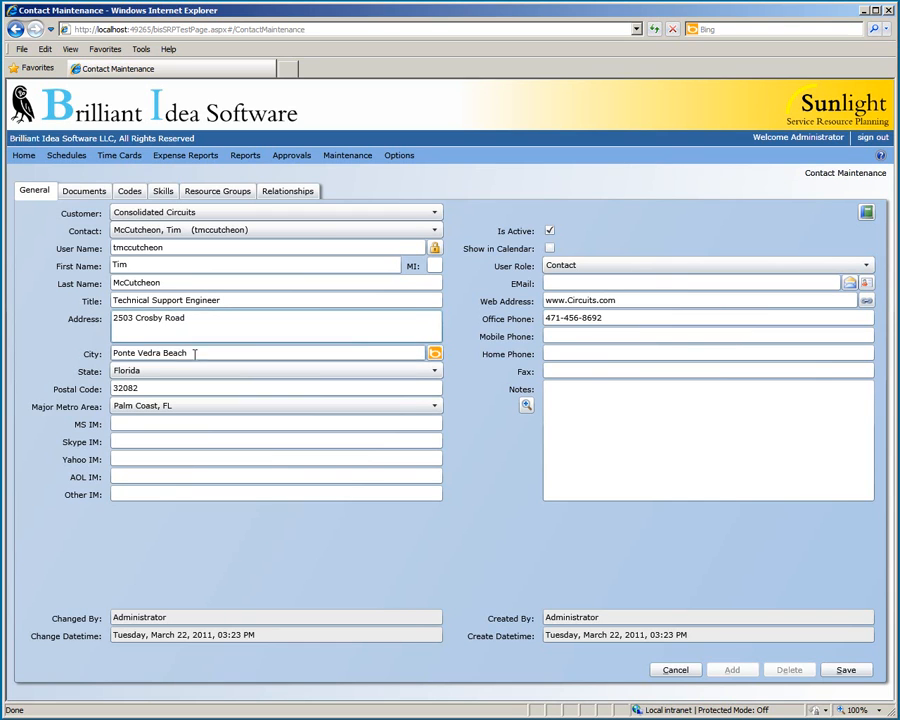
pyautogui.press('Tab')
pyautogui.press('Tab')
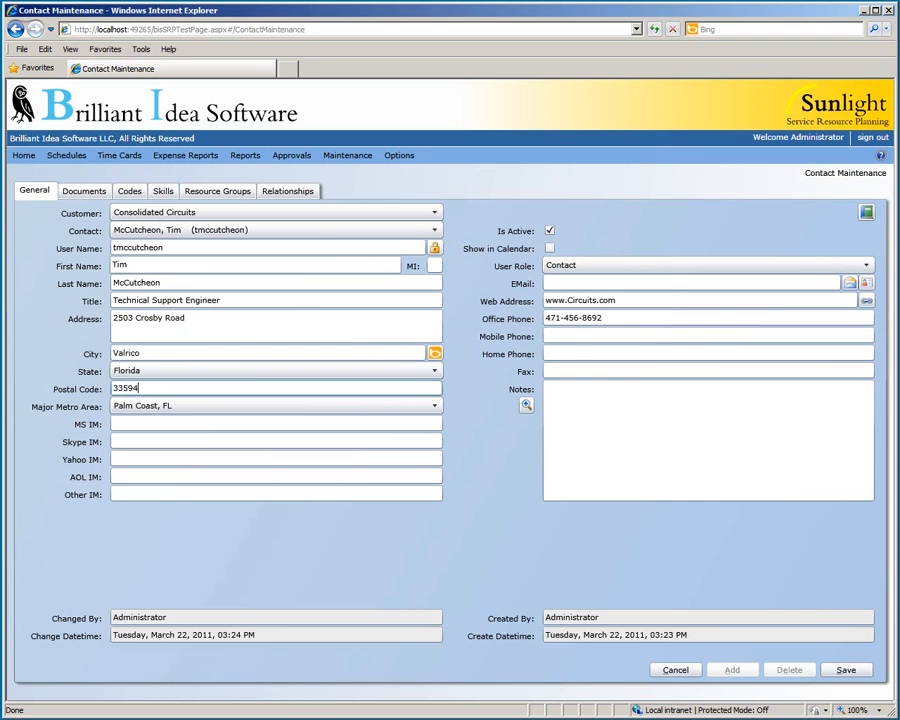
# Set the metro area to Tampa-St. Petersburg-Clearwater, FL and enter the contact's MS, Skype and Yahoo IM addresses.
pyautogui.click(146, 408)
pyautogui.click(170, 382)
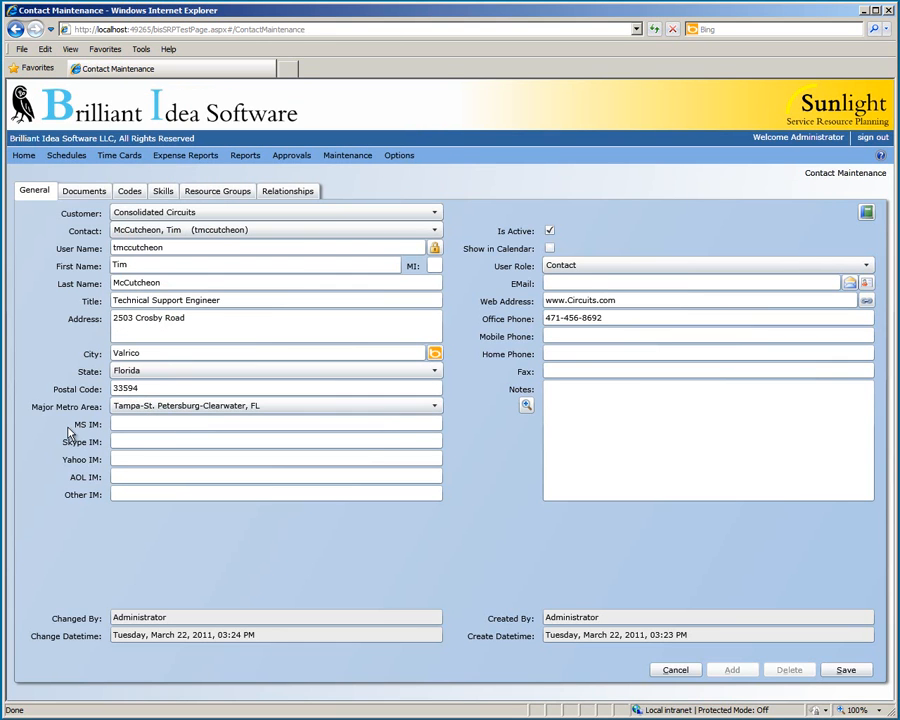
pyautogui.press('Tab')
pyautogui.press('Tab')
pyautogui.press('Tab')
pyautogui.click(632, 249)
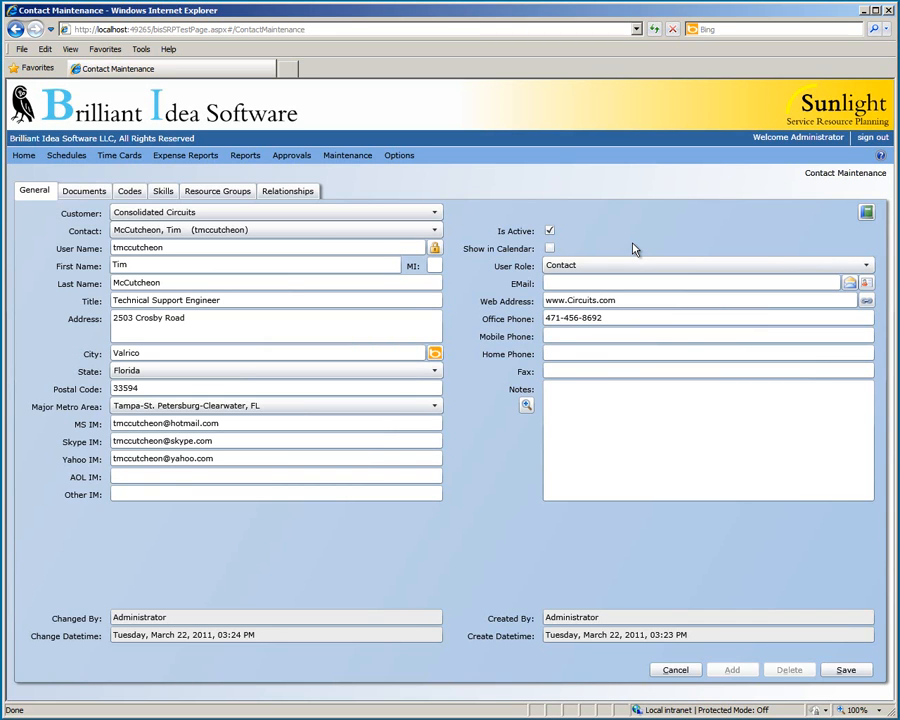
pyautogui.click(636, 282)
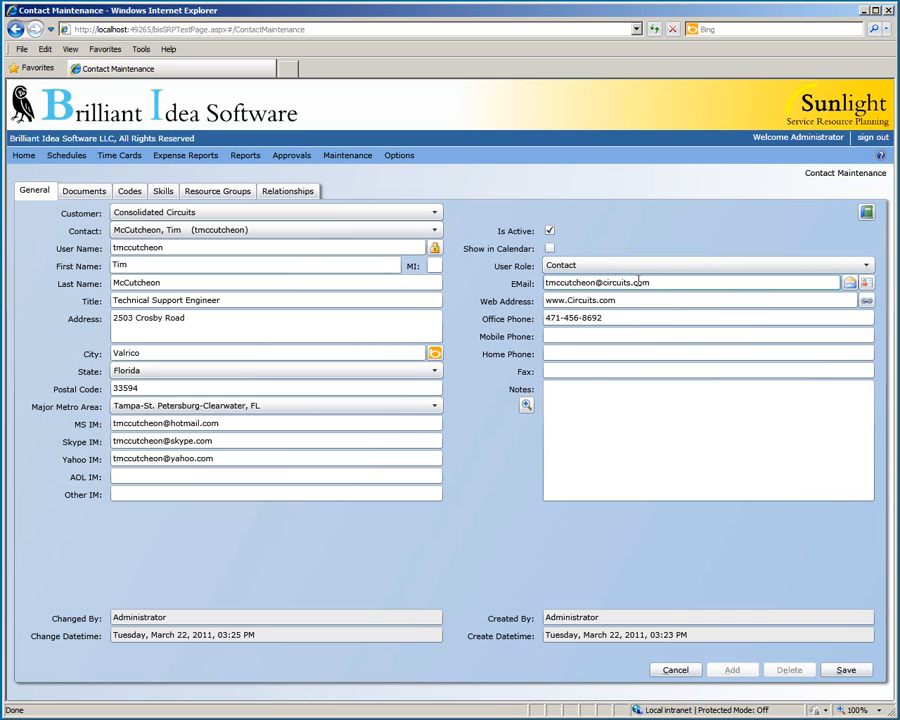
pyautogui.tripleClick(625, 301)
pyautogui.write('www.brilliantideasoftware.com')
pyautogui.click(632, 333)
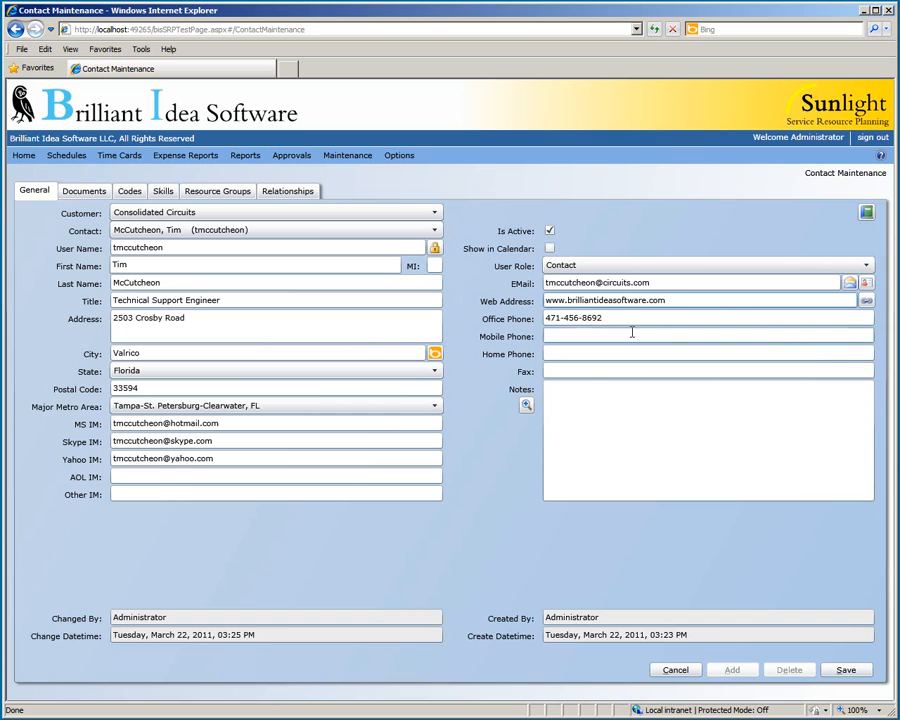
# Fill in the contact's office, mobile, home and fax phone numbers.
pyautogui.moveTo(561, 318); pyautogui.dragTo(614, 320)
pyautogui.write('514-9958')
pyautogui.click(681, 333)
pyautogui.click(677, 352)
pyautogui.click(677, 368)
pyautogui.click(672, 392)
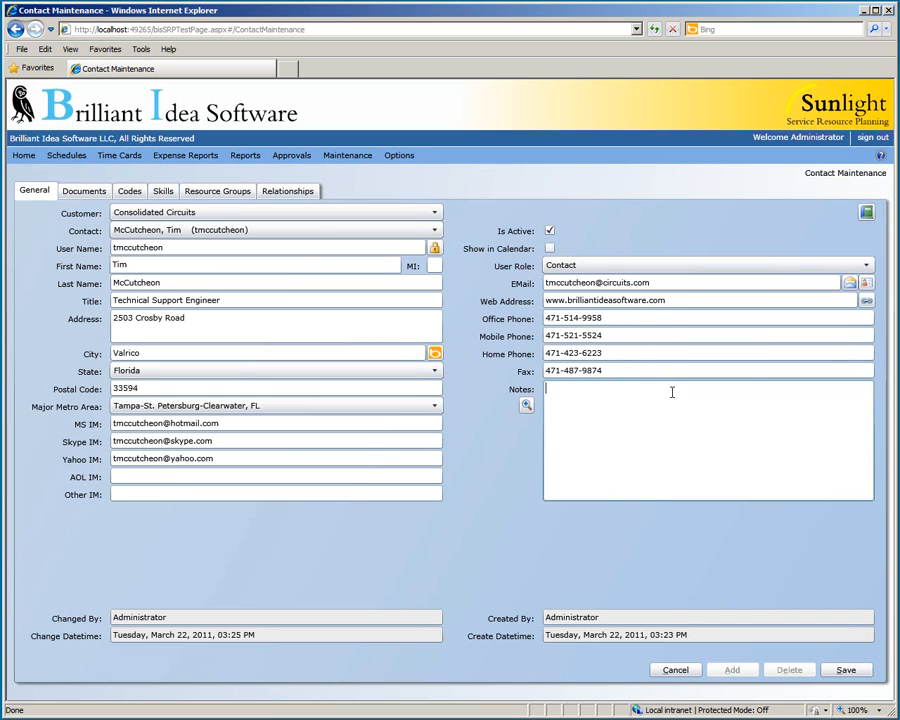
# Add the note 'No time restrictions' to the contact and save the record.
pyautogui.click(526, 404)
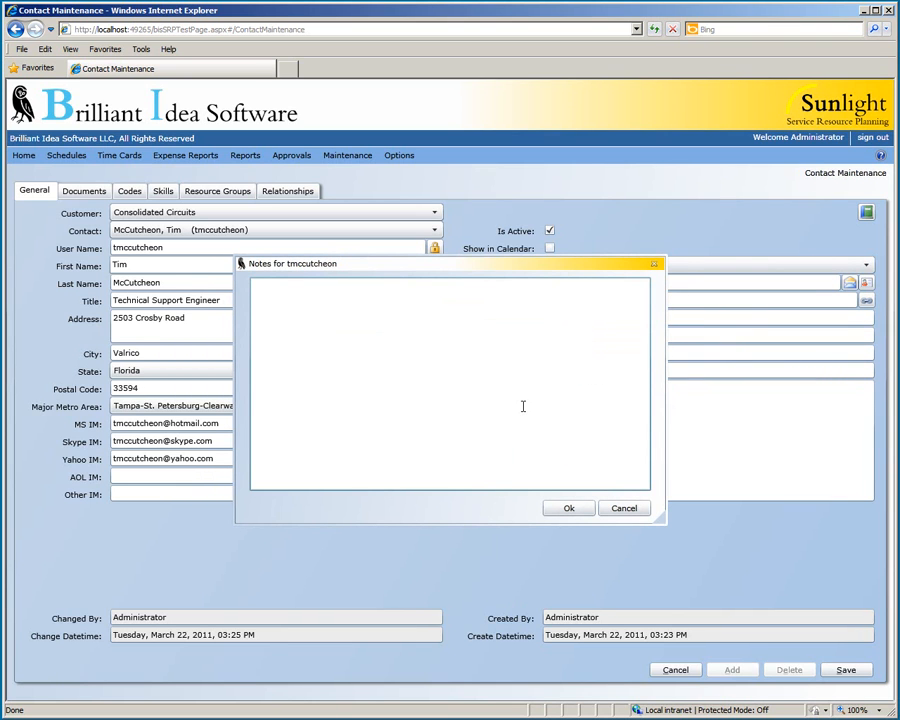
pyautogui.write('No time restrictions')
pyautogui.click(566, 508)
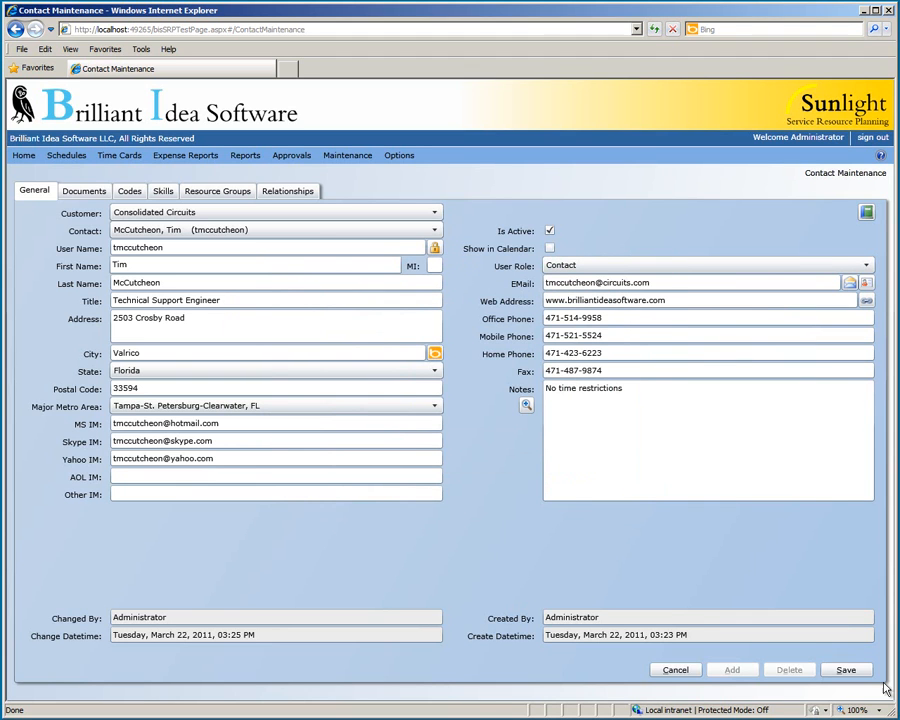
pyautogui.click(848, 670)
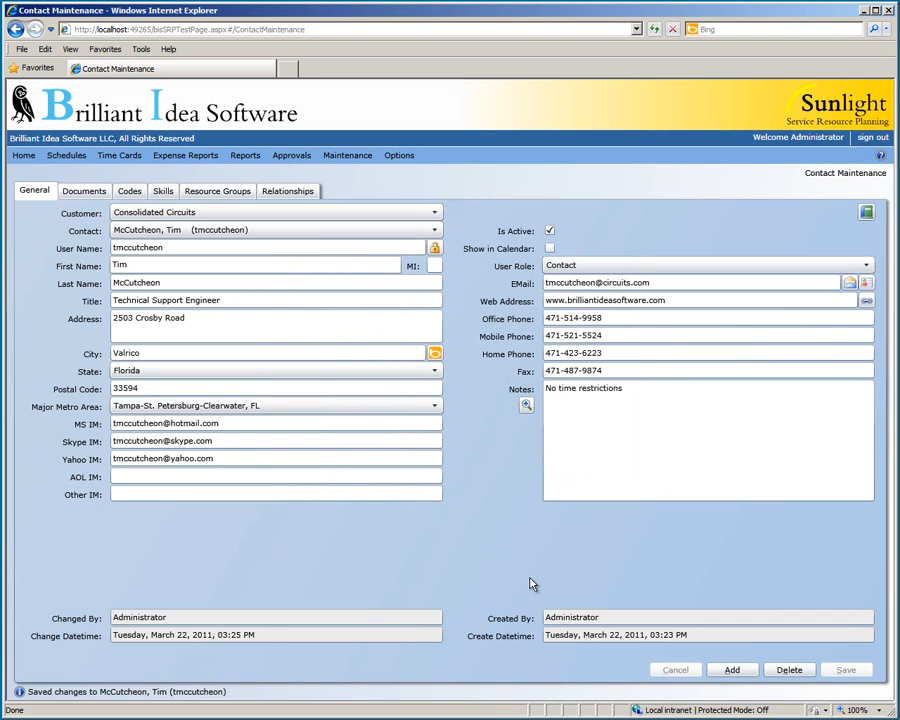
pyautogui.click(435, 249)
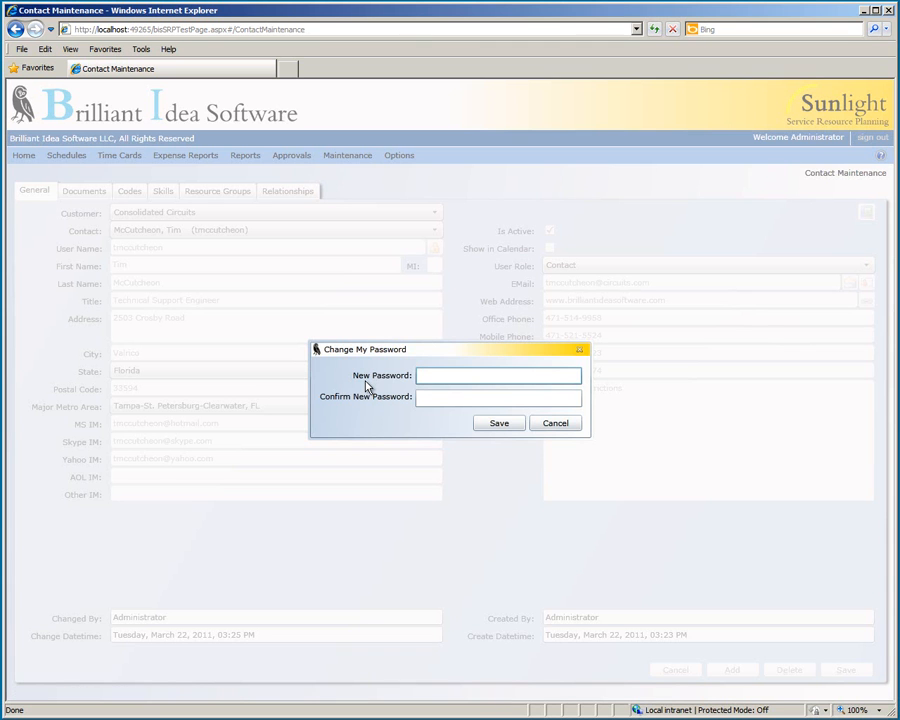
pyautogui.click(573, 425)
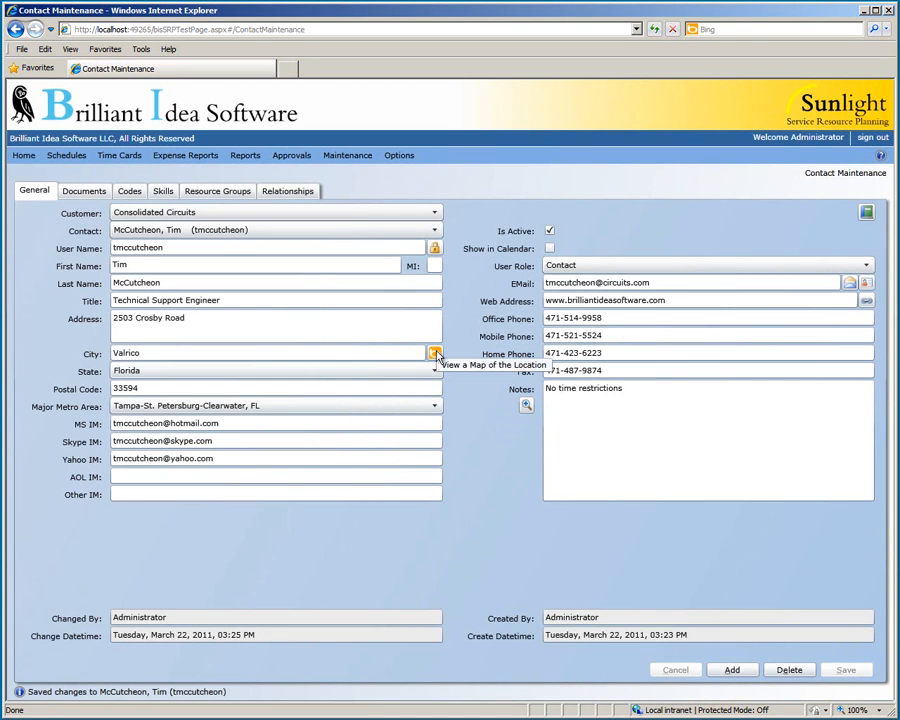
pyautogui.click(435, 355)
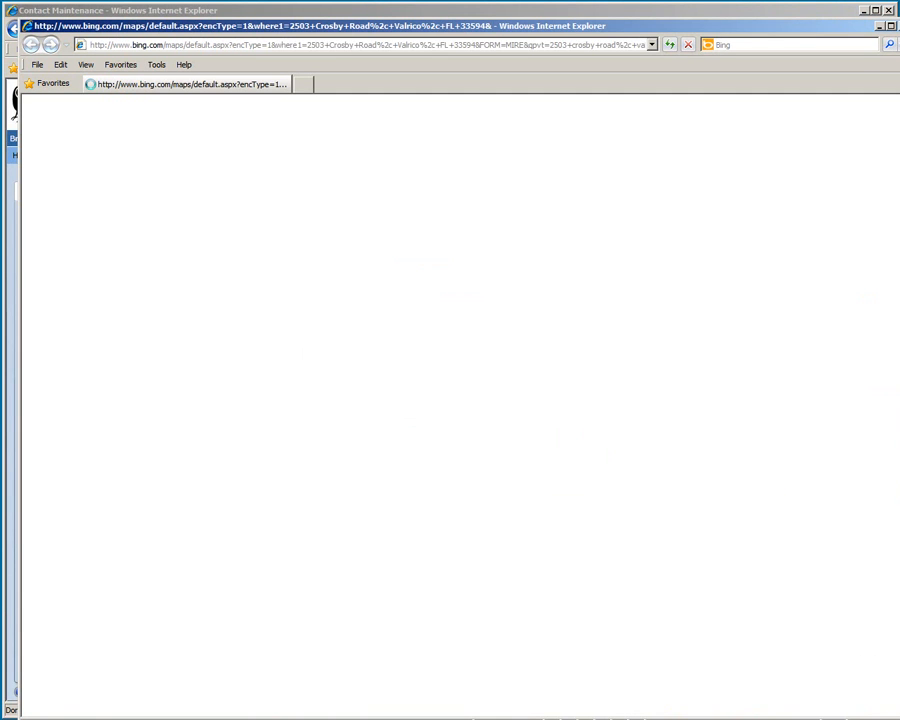
pyautogui.moveTo(882, 695); pyautogui.dragTo(806, 617)
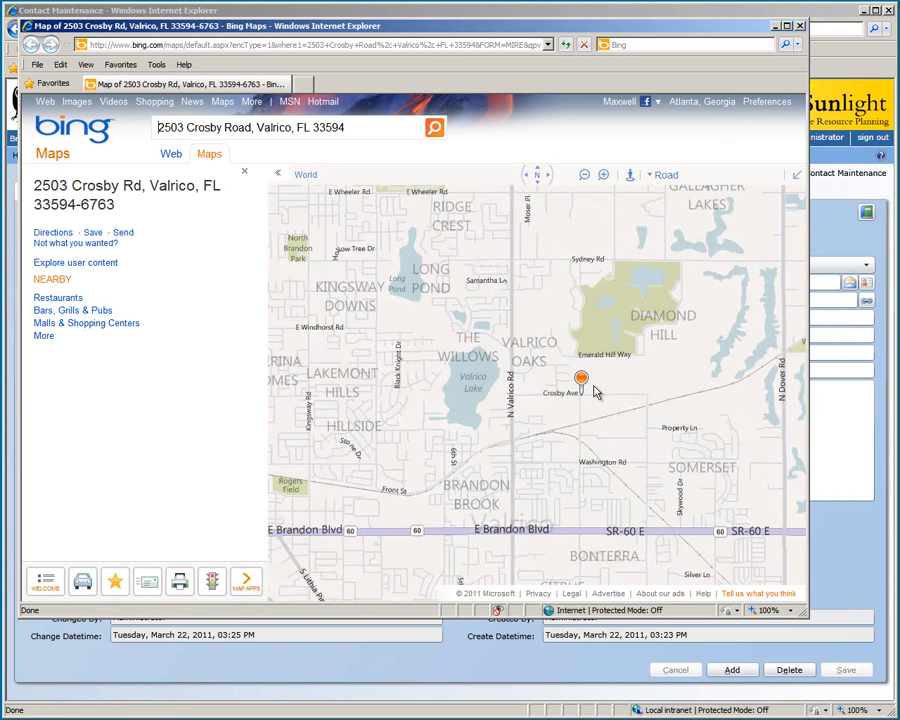
pyautogui.click(799, 27)
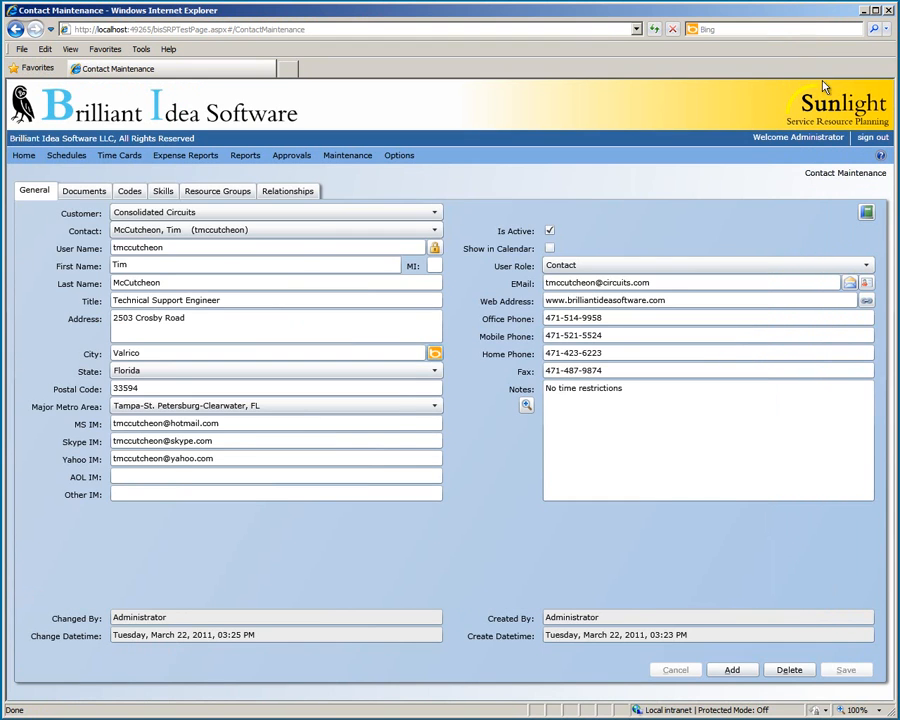
# Start a new Outlook e-mail to the contact, then discard it without saving.
pyautogui.click(853, 285)
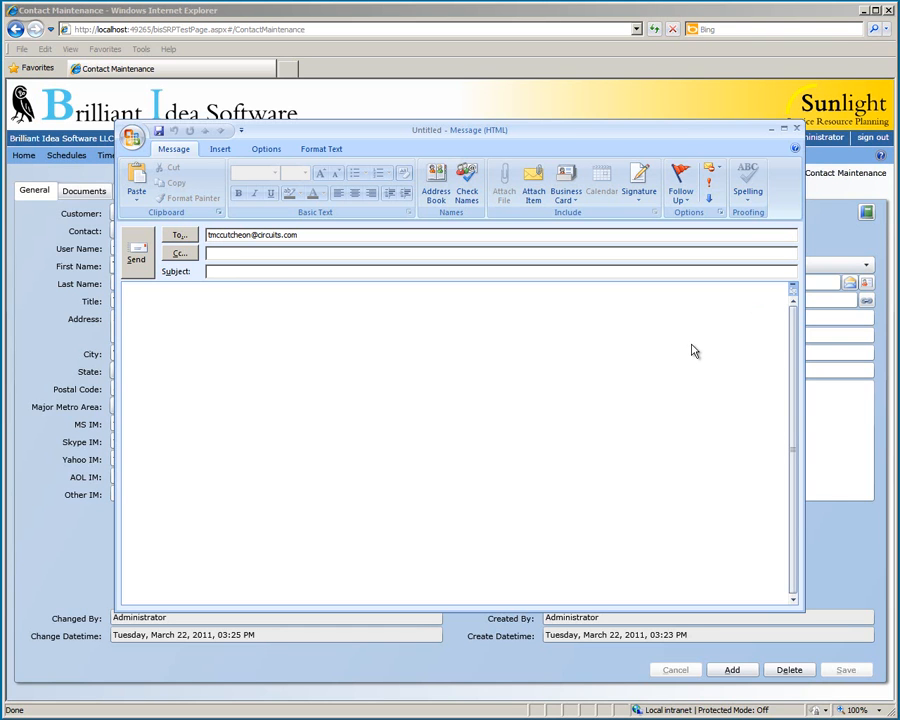
pyautogui.click(796, 128)
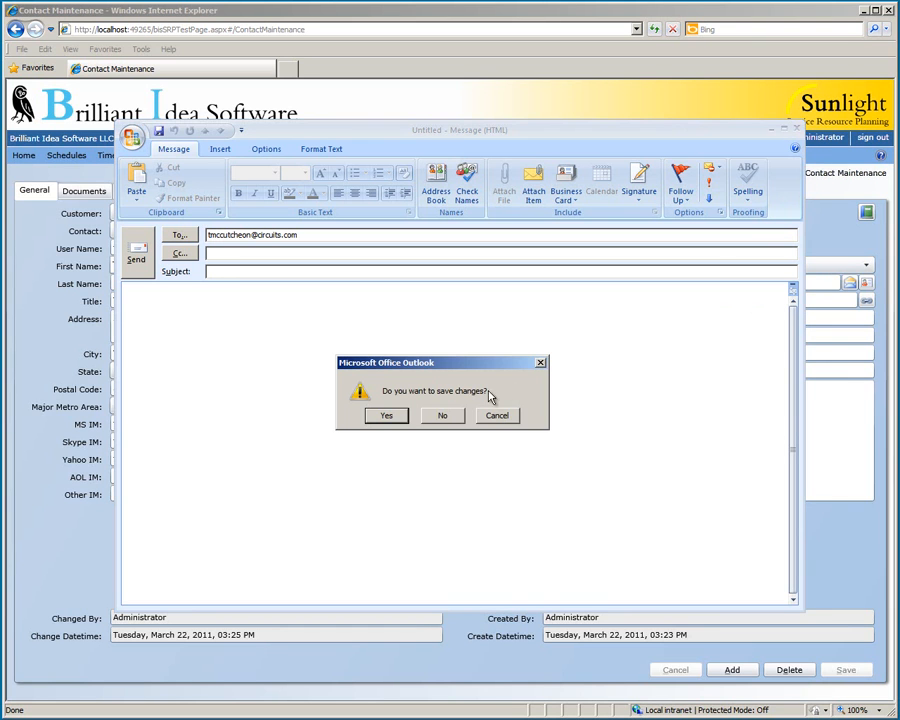
pyautogui.click(459, 415)
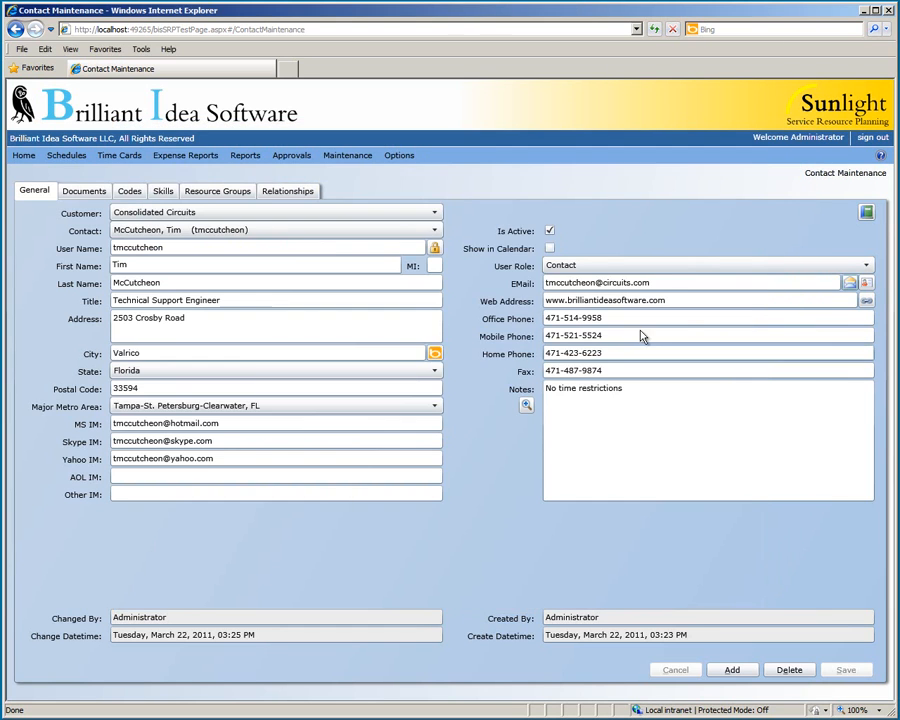
# Open the contact's website in Internet Explorer, then shrink and close that window.
pyautogui.click(867, 303)
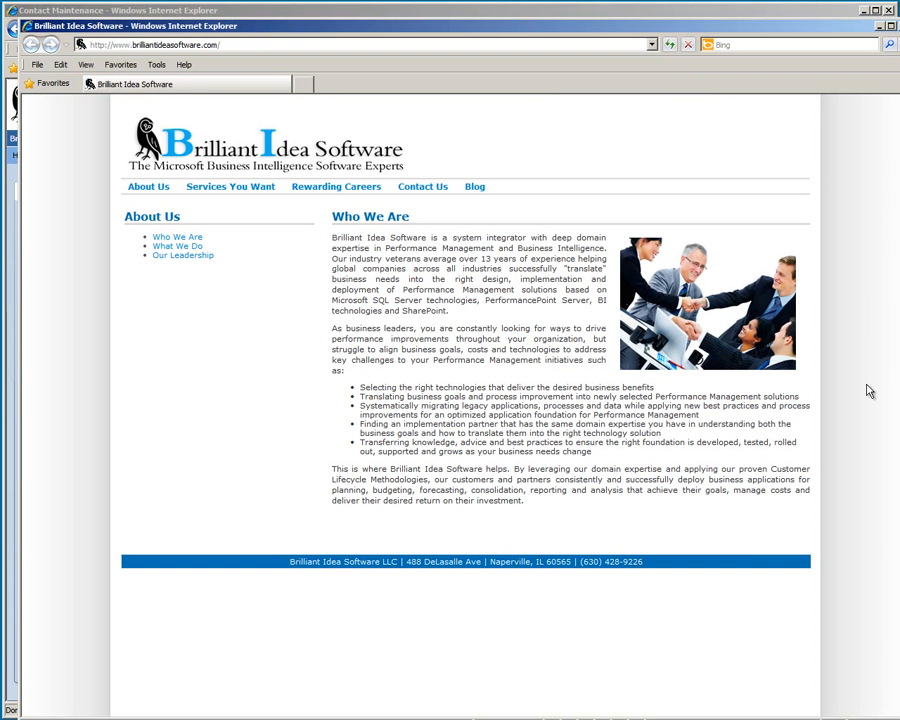
pyautogui.moveTo(897, 716); pyautogui.dragTo(805, 583)
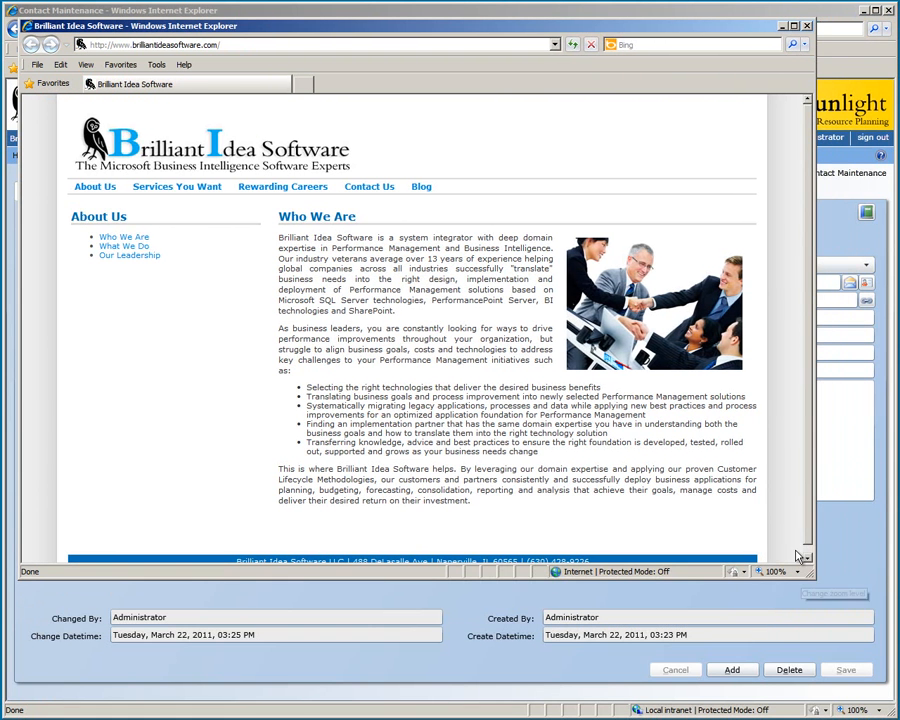
pyautogui.click(806, 26)
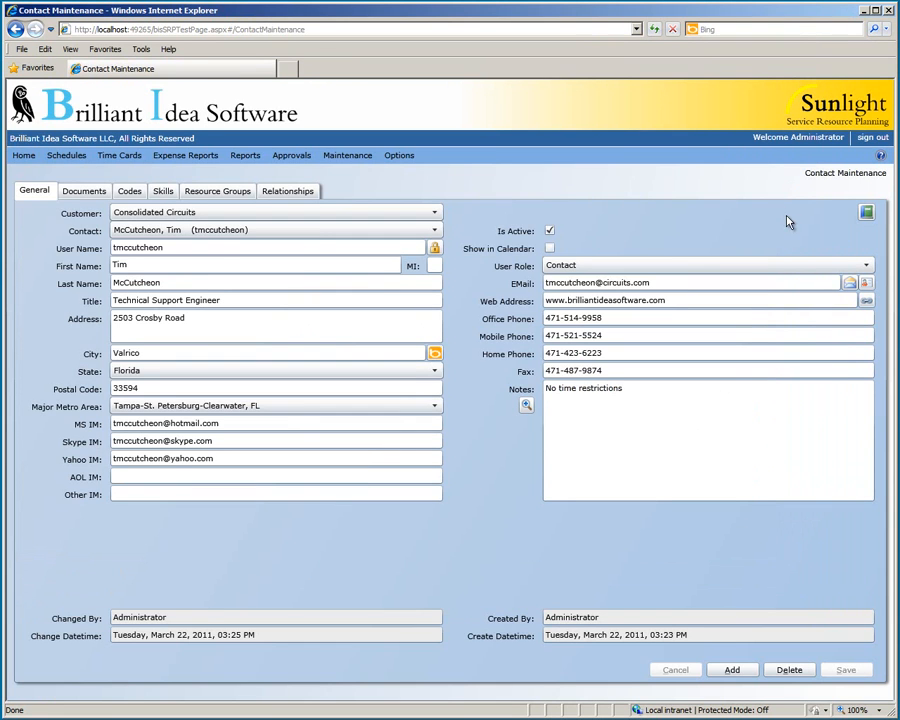
pyautogui.click(868, 213)
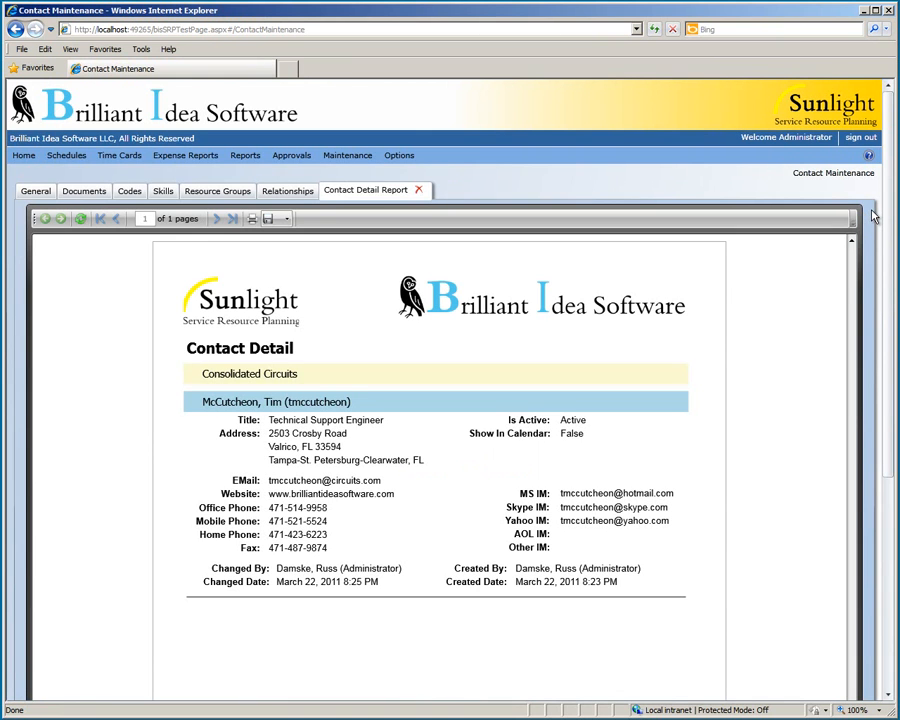
pyautogui.click(420, 191)
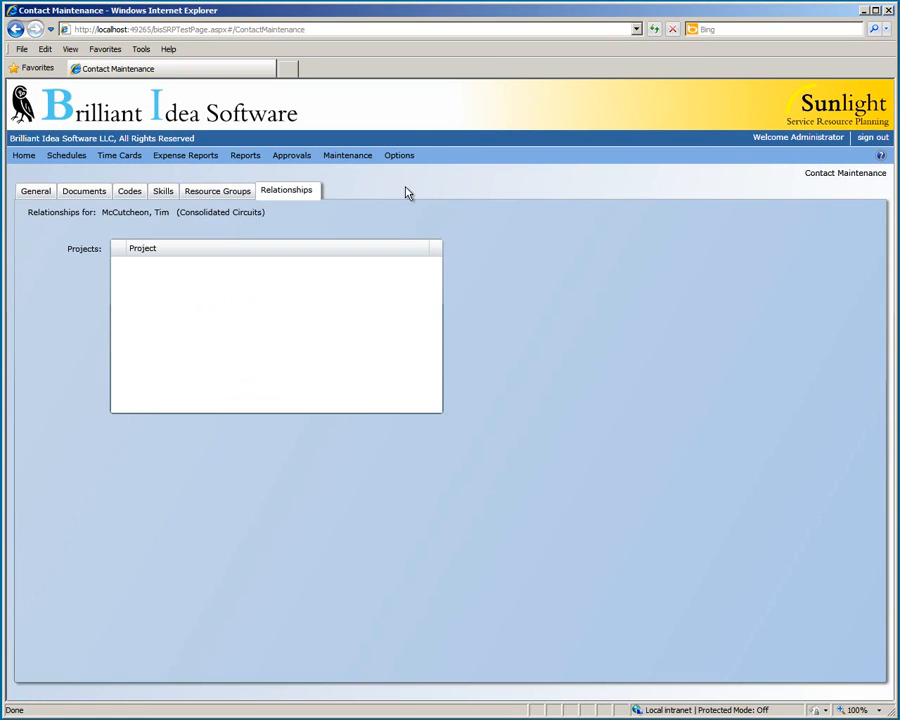
pyautogui.click(36, 192)
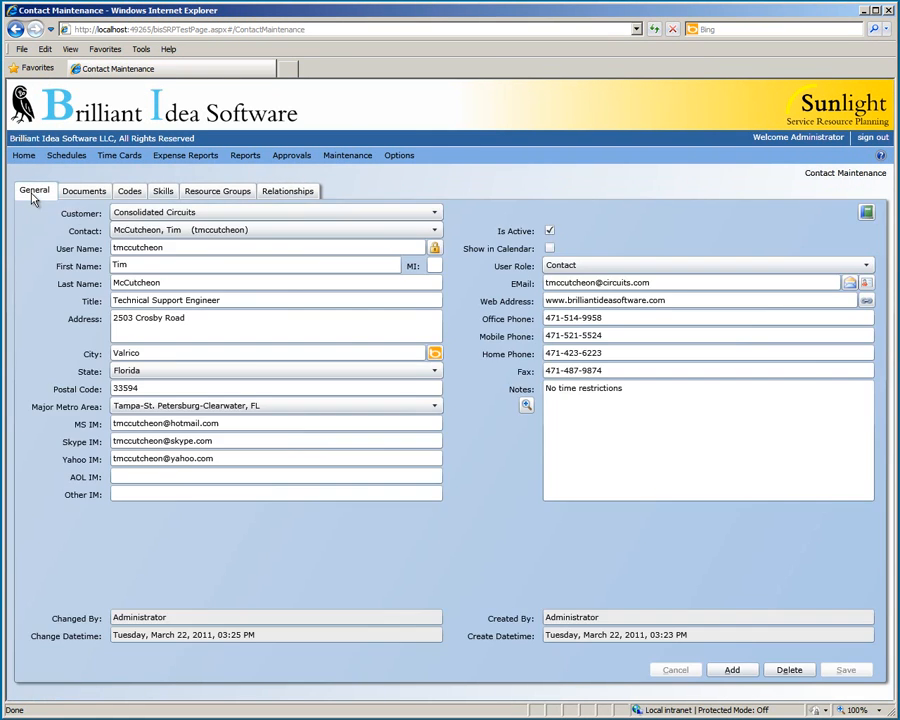
pyautogui.click(867, 284)
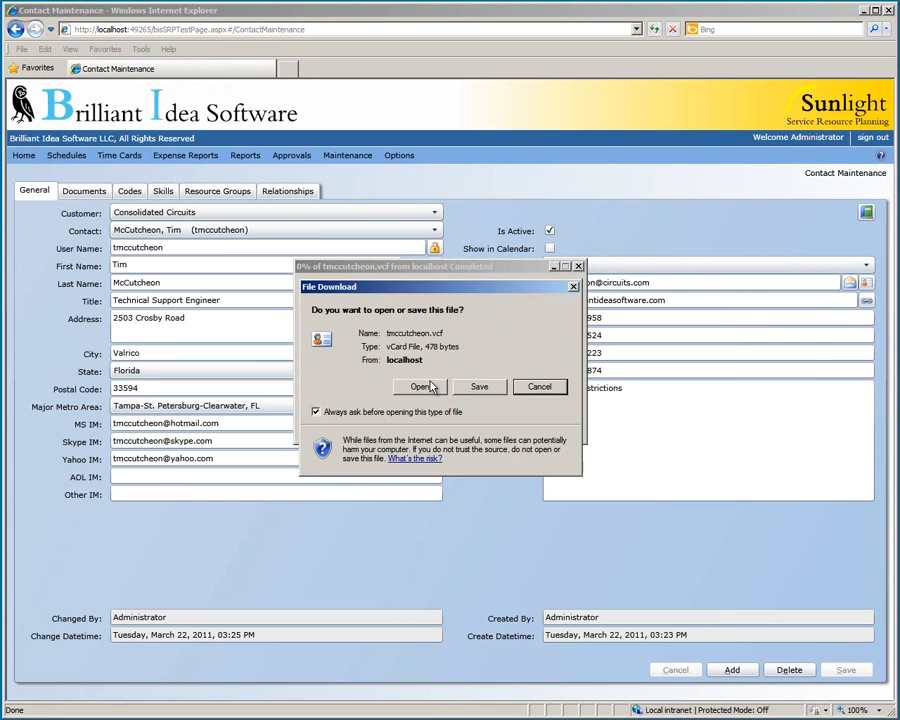
pyautogui.click(431, 385)
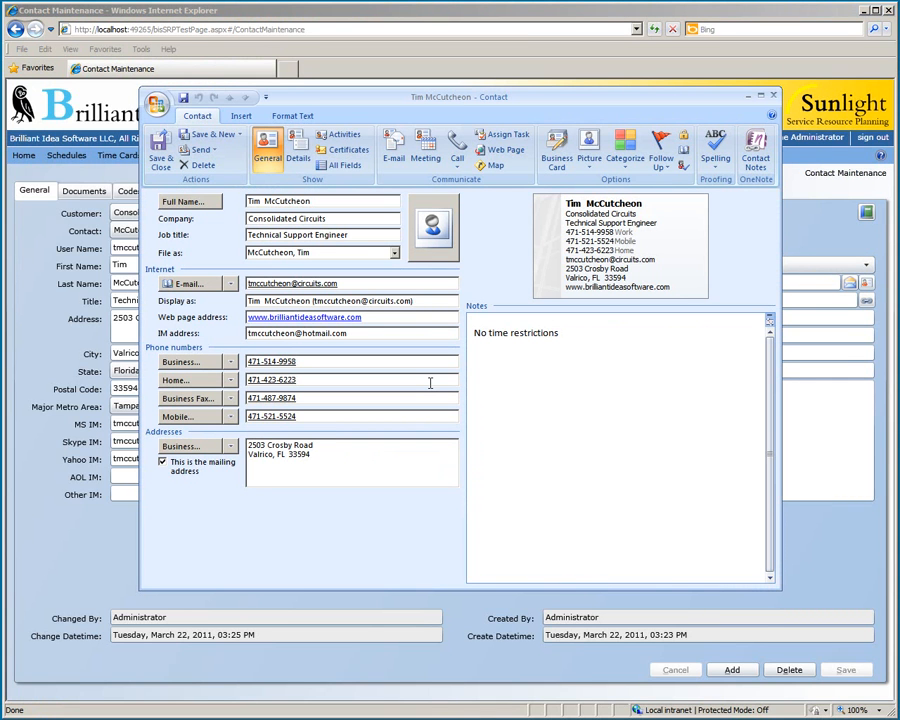
pyautogui.click(748, 97)
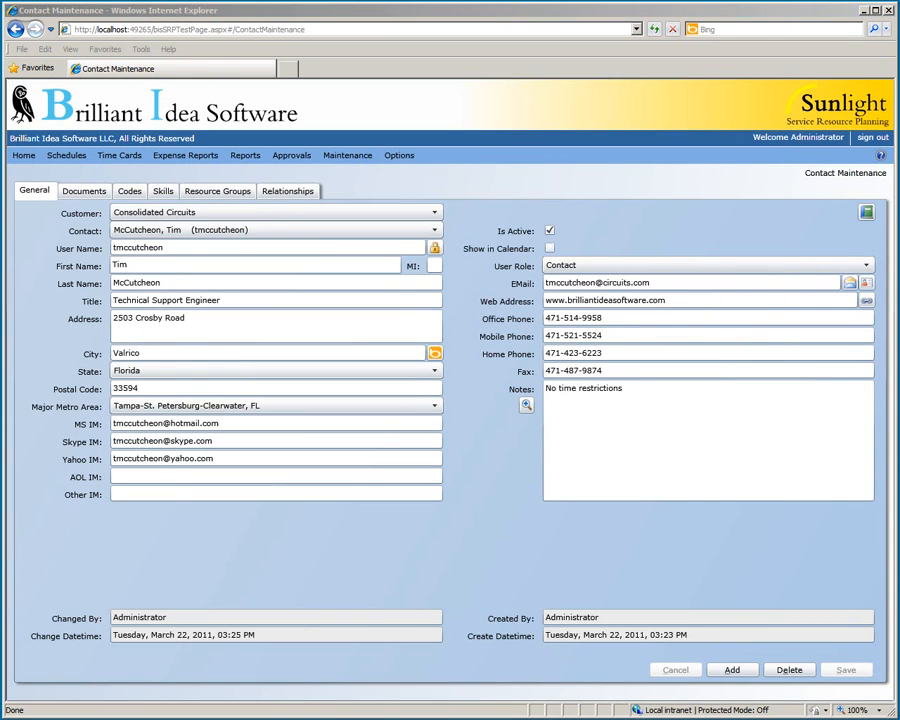
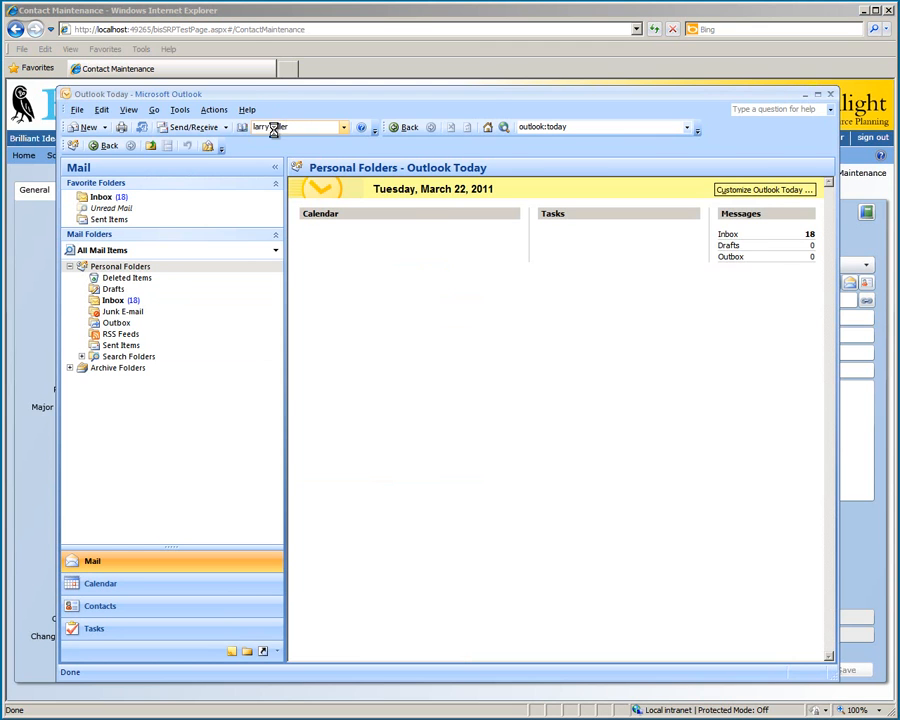
# Find and open the contact in Outlook, then export it as a vCard to the Files folder.
pyautogui.click(157, 103)
pyautogui.moveTo(228, 201)
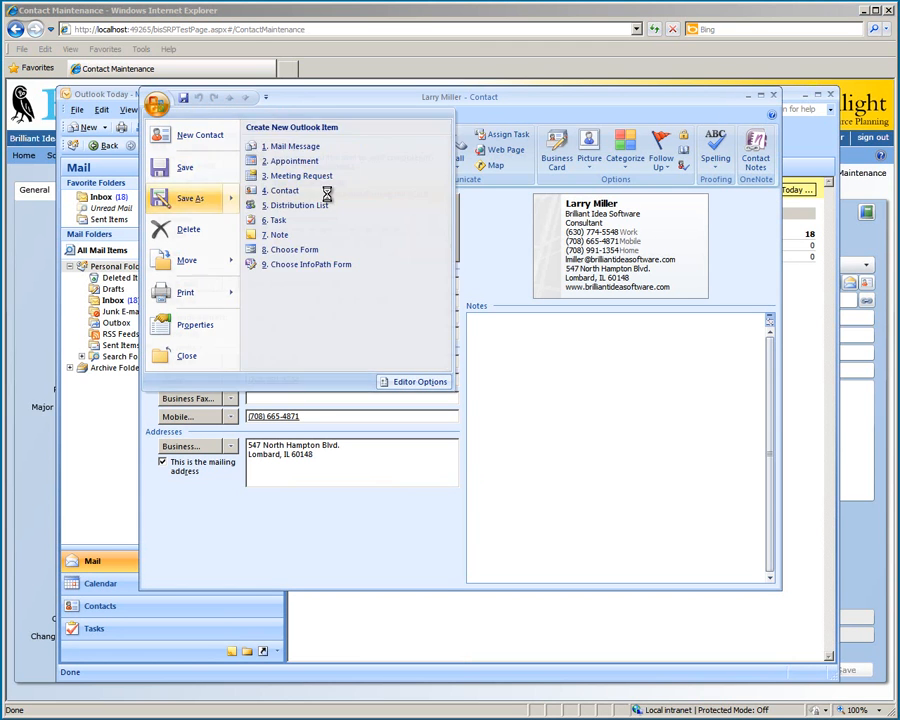
pyautogui.click(329, 200)
pyautogui.click(188, 243)
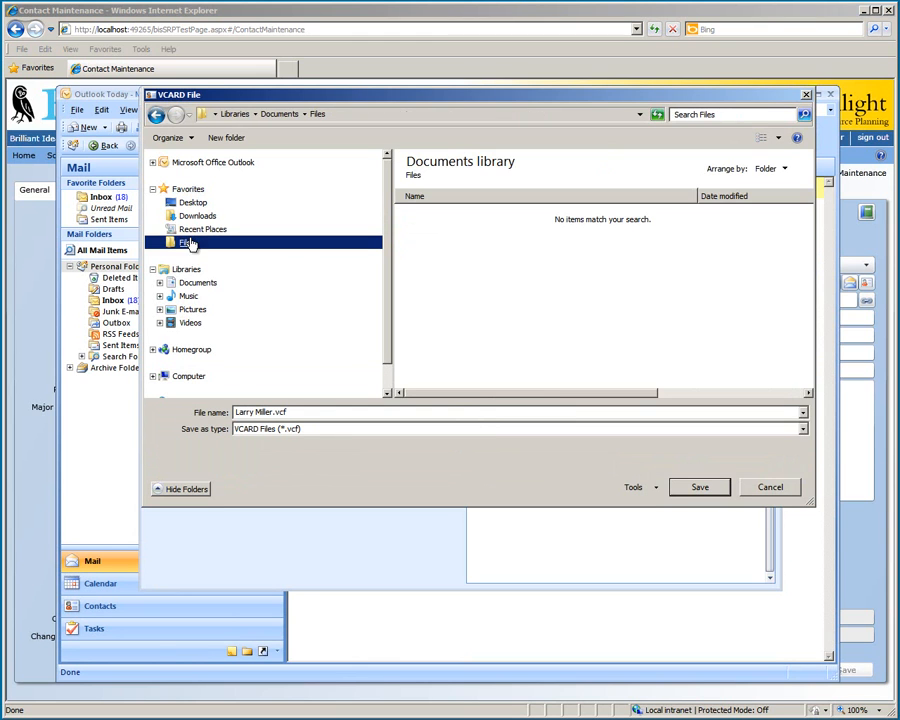
# Save the vCard file and import it into the contact form from the Files folder.
pyautogui.click(703, 487)
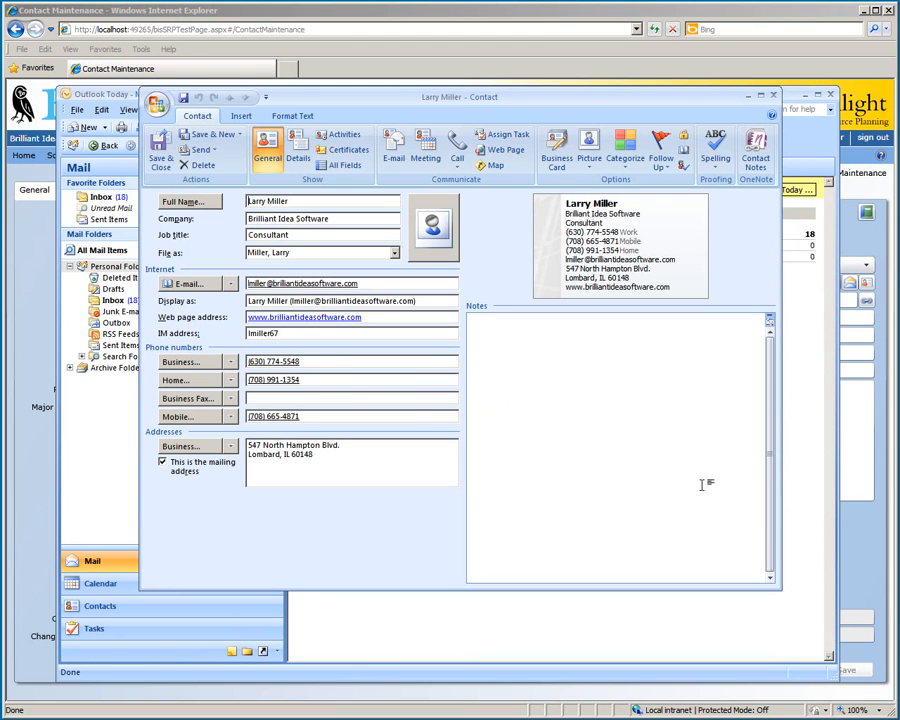
pyautogui.click(577, 67)
pyautogui.click(505, 719)
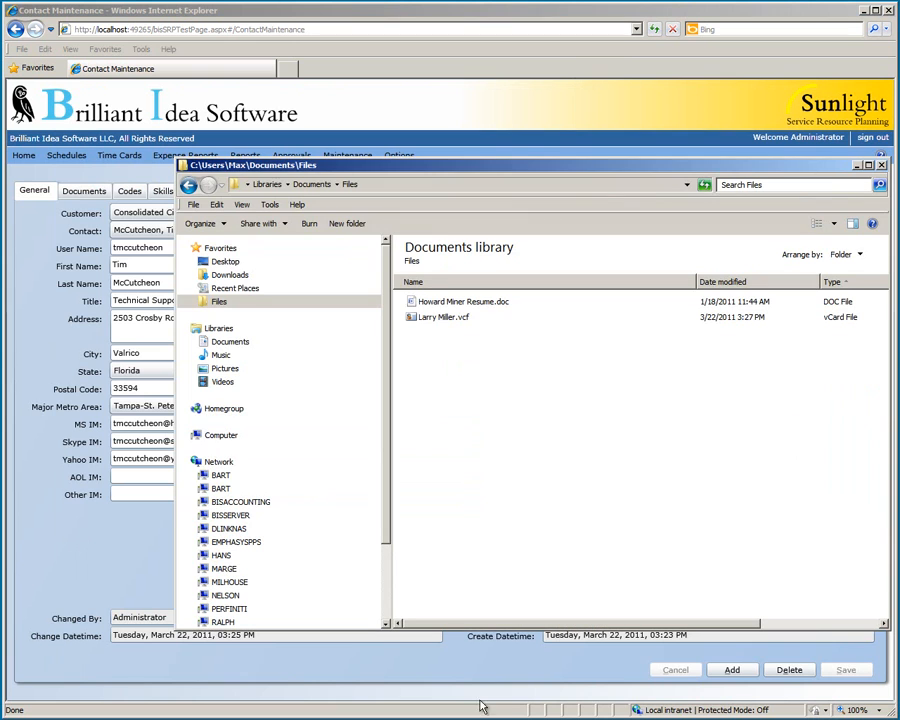
pyautogui.click(503, 318)
pyautogui.moveTo(502, 318); pyautogui.dragTo(128, 235)
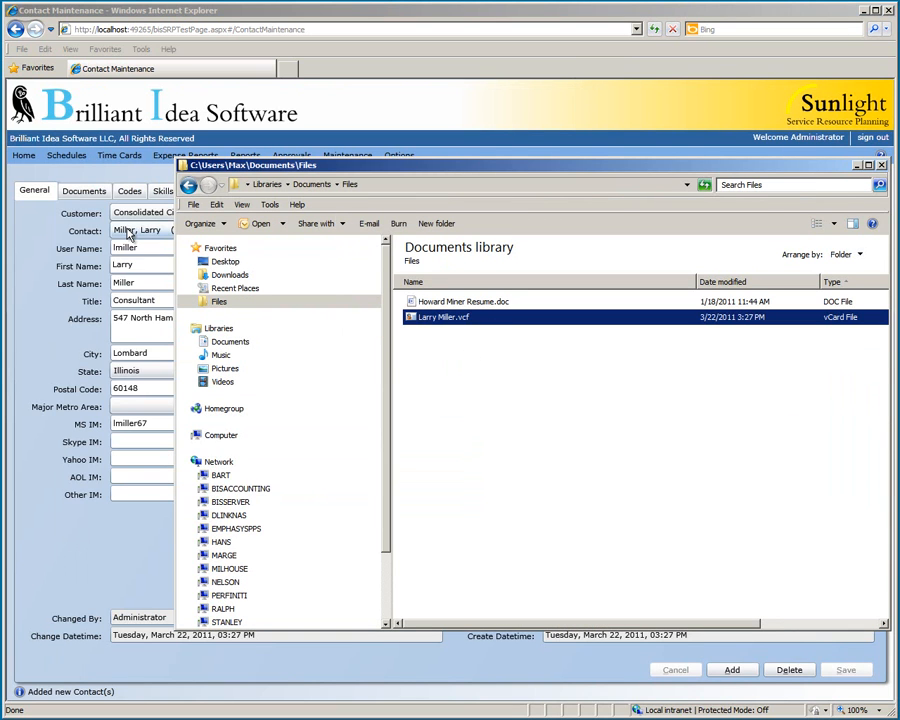
pyautogui.click(881, 165)
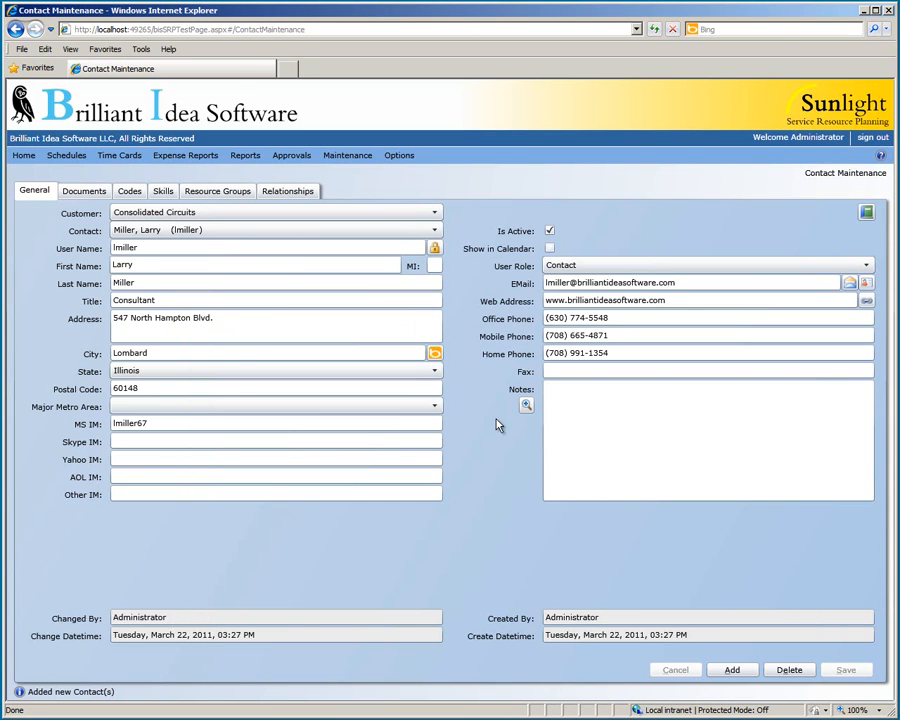
# Set metro area Chicago-Joliet-Naperville, IL-IN-WI, save, and switch to the next contact's record.
pyautogui.click(418, 407)
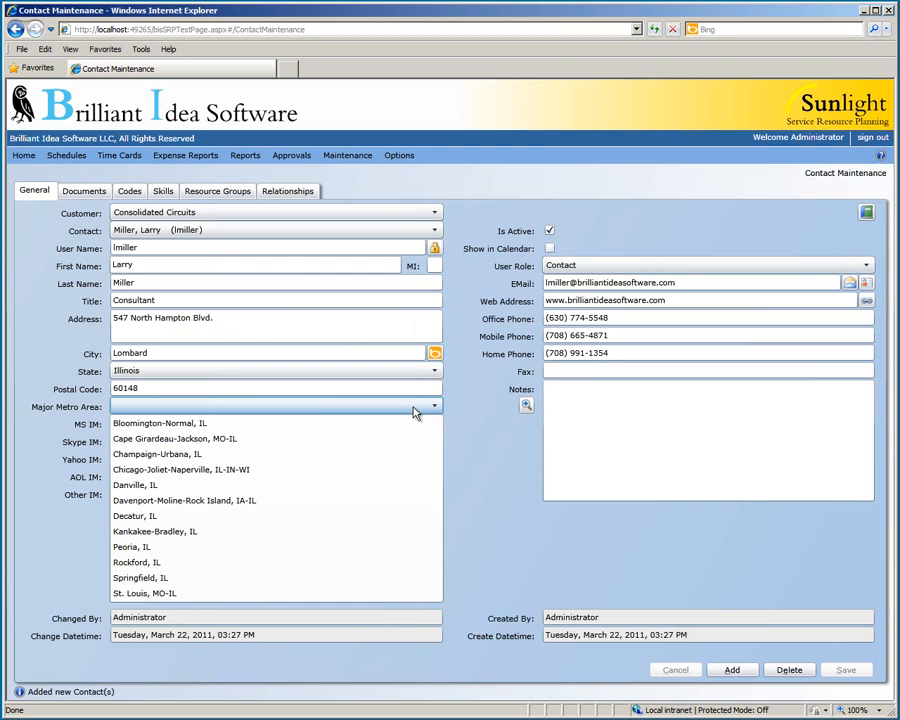
pyautogui.click(390, 468)
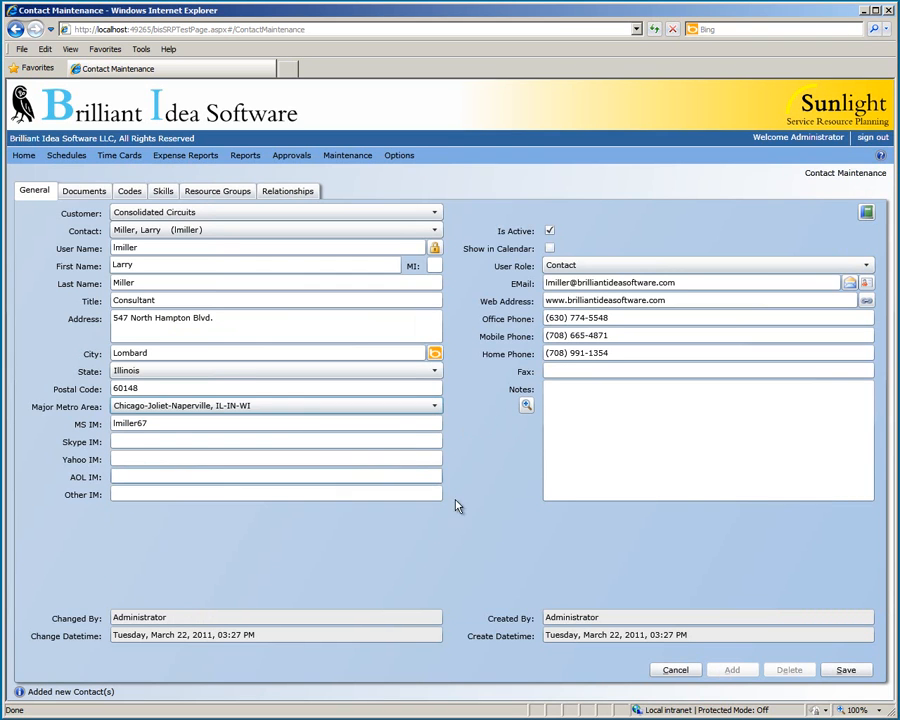
pyautogui.click(848, 671)
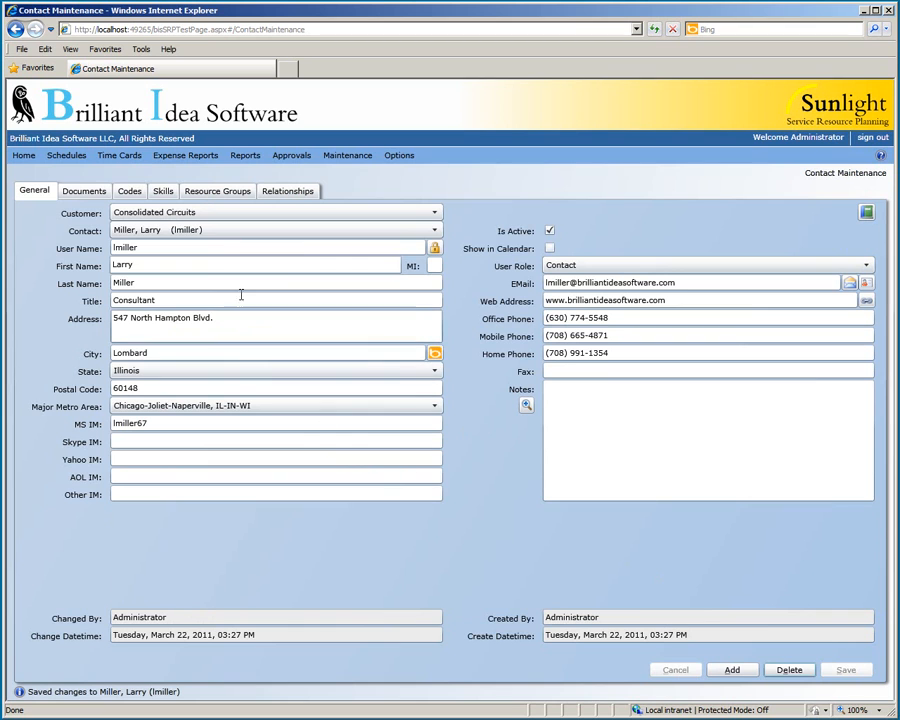
pyautogui.click(232, 234)
pyautogui.click(220, 263)
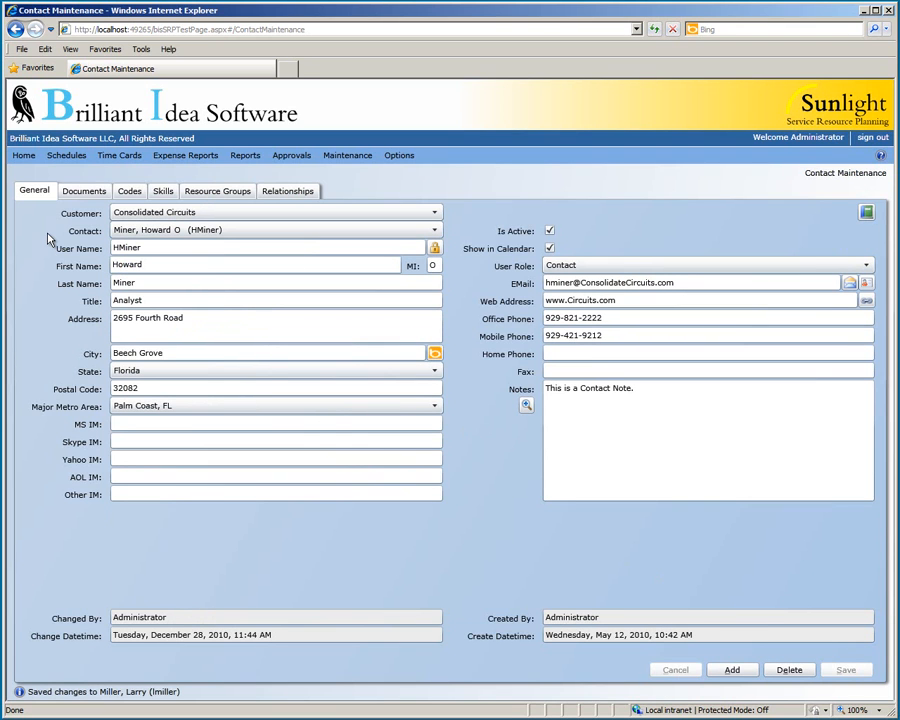
# Show the selected contact's Documents list, which holds no documents yet.
pyautogui.click(84, 191)
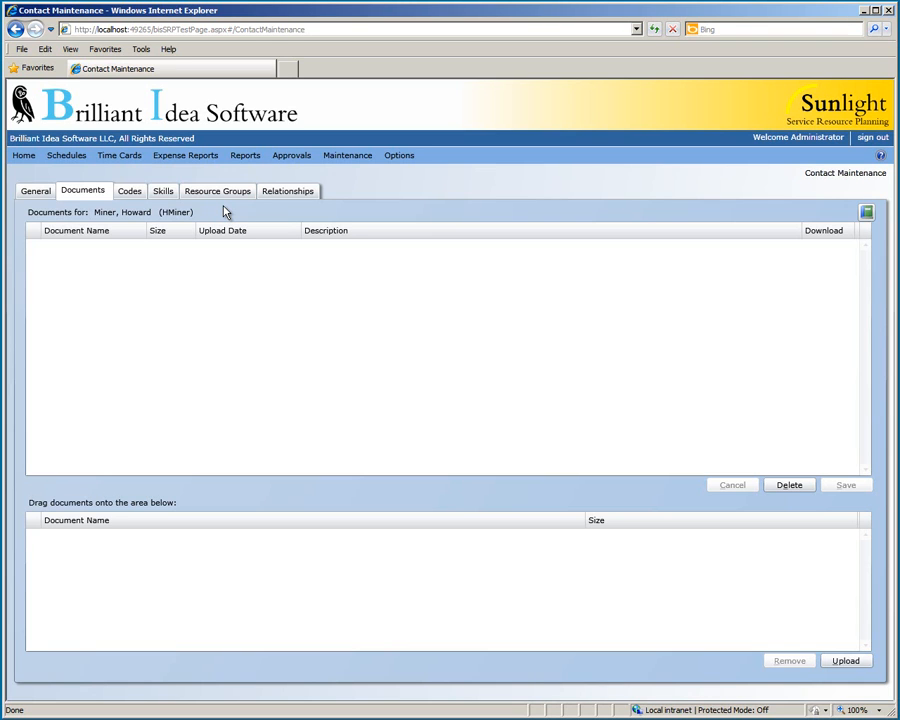
# Upload the contact's resume .doc file from the Files folder.
pyautogui.click(510, 718)
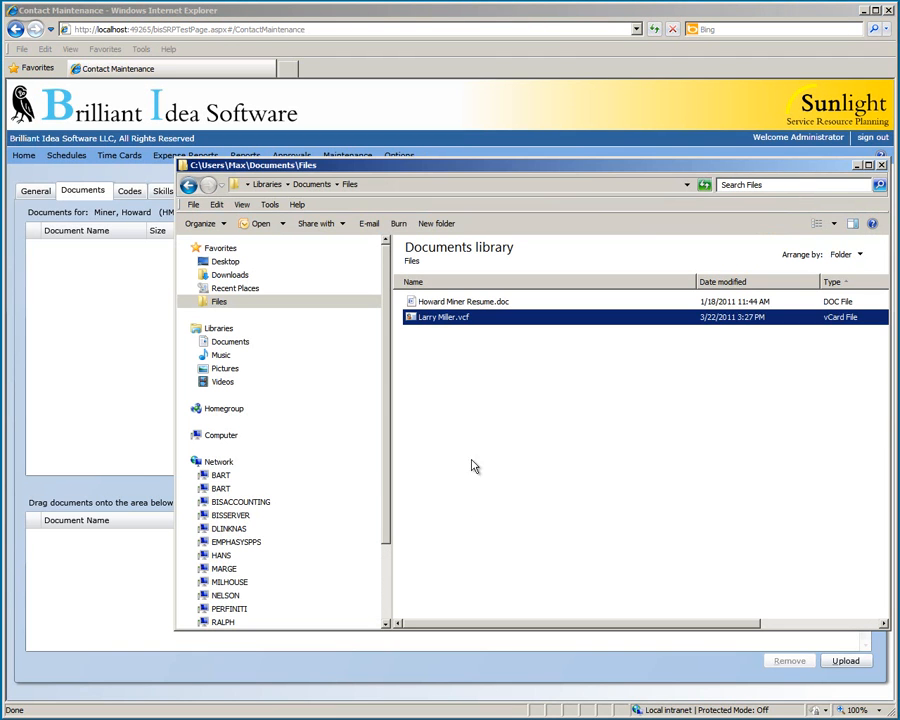
pyautogui.click(476, 423)
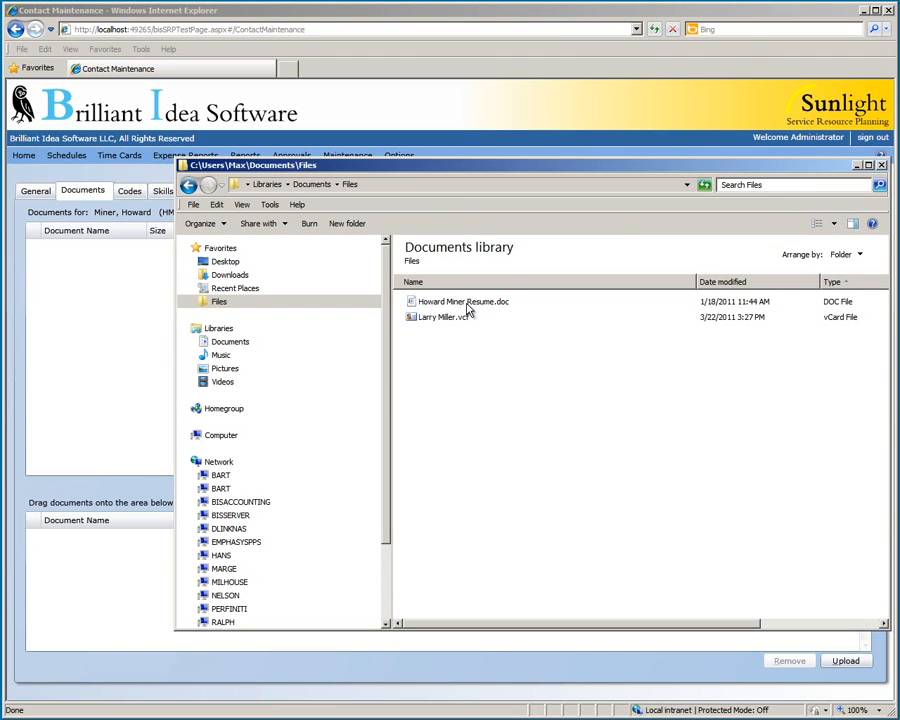
pyautogui.moveTo(468, 311); pyautogui.dragTo(145, 571)
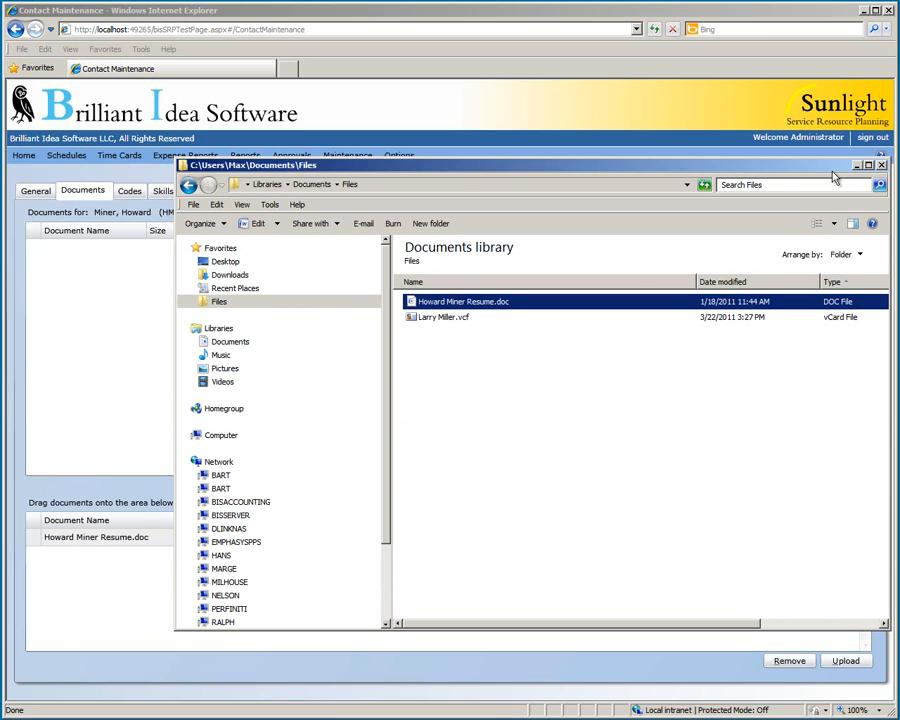
pyautogui.click(880, 165)
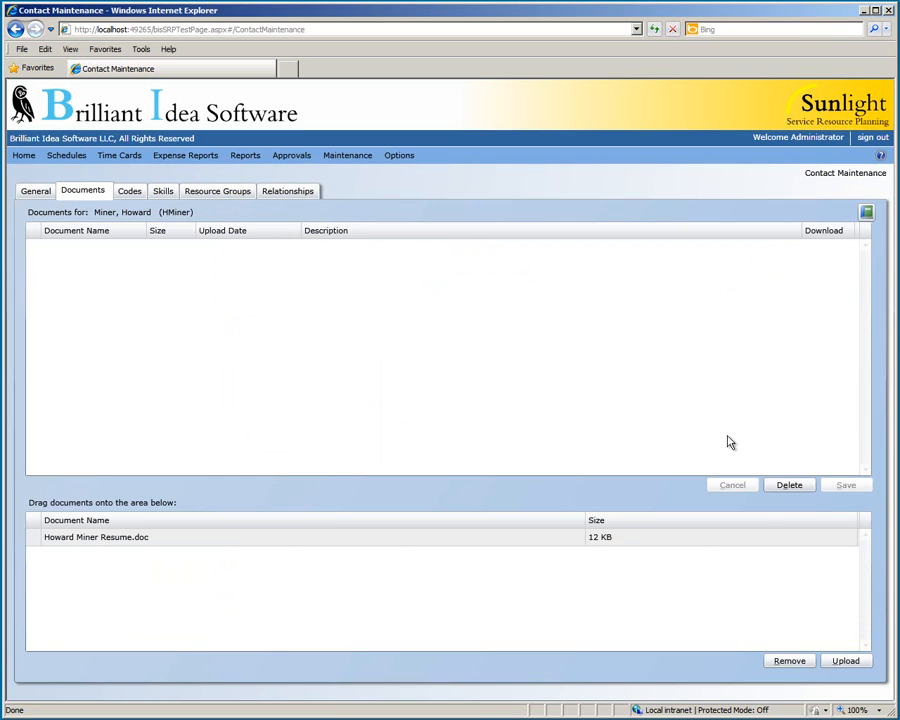
pyautogui.click(836, 666)
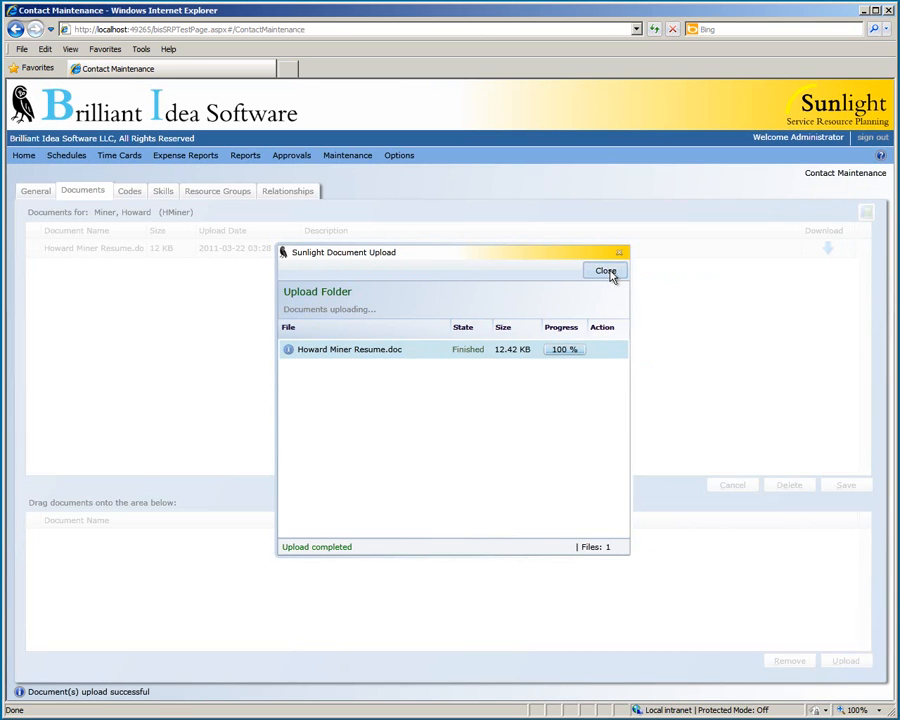
pyautogui.click(607, 271)
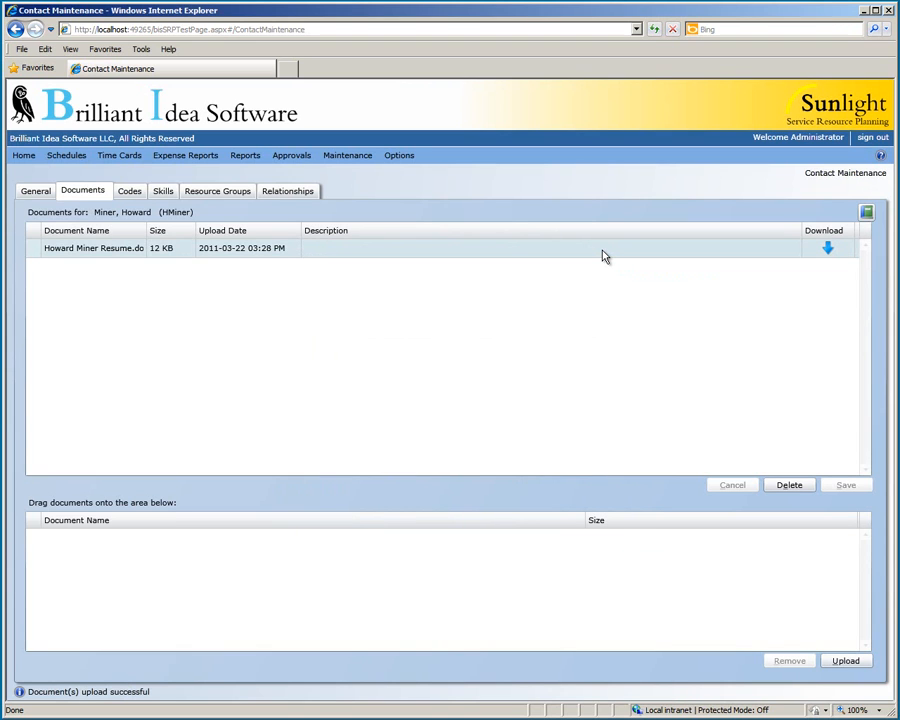
# Give the uploaded document a resume description and save the documents.
pyautogui.click(603, 255)
pyautogui.write("Howard's ")
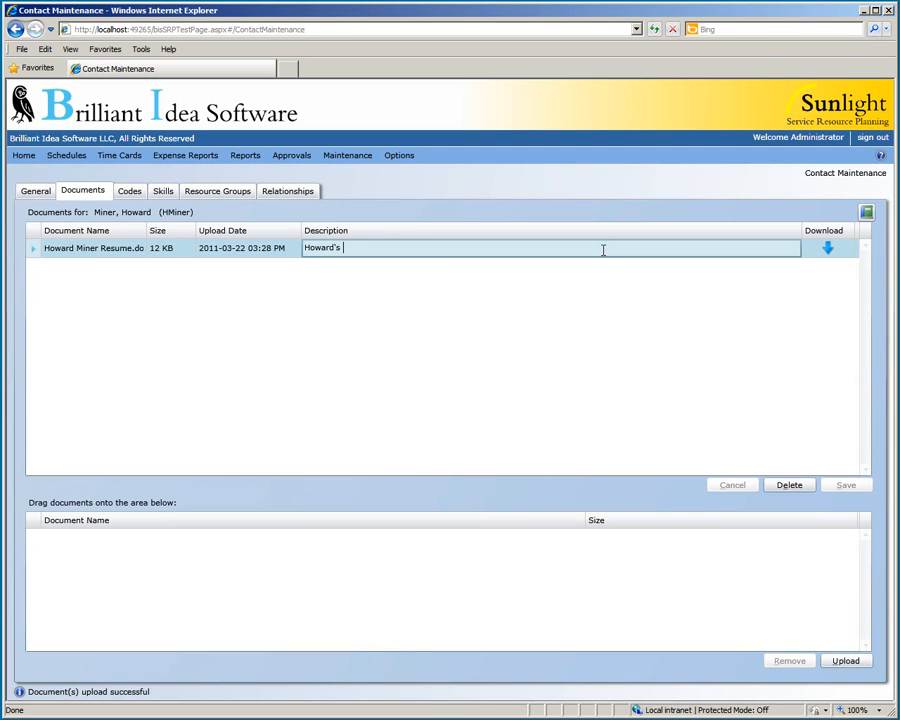
pyautogui.write('Resume')
pyautogui.click(606, 327)
pyautogui.click(840, 485)
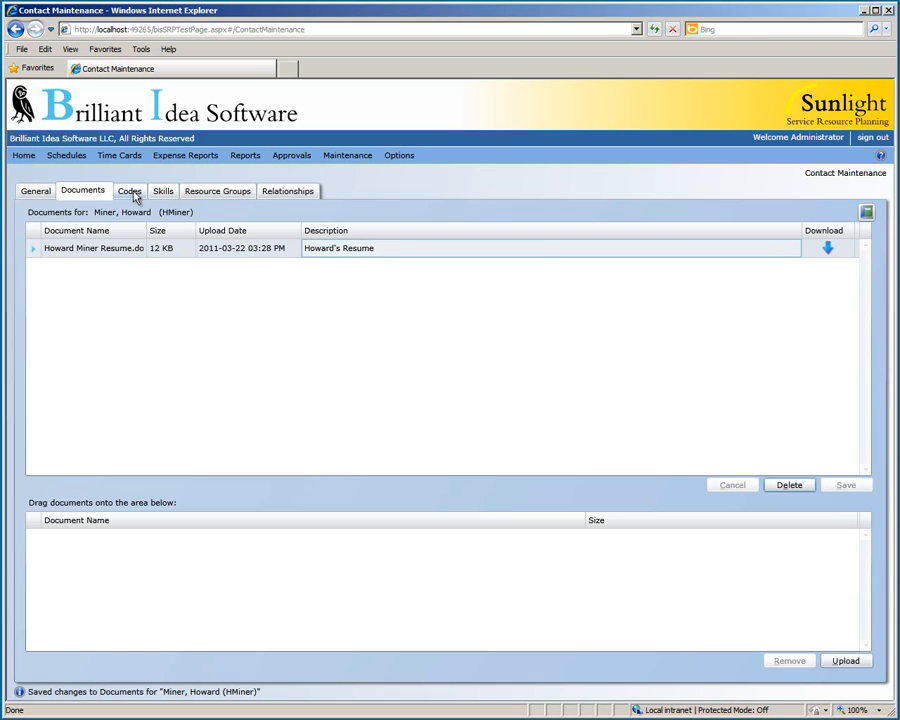
# Enter 995847 as Code 1, then move to Skills to trigger the save prompt.
pyautogui.click(132, 192)
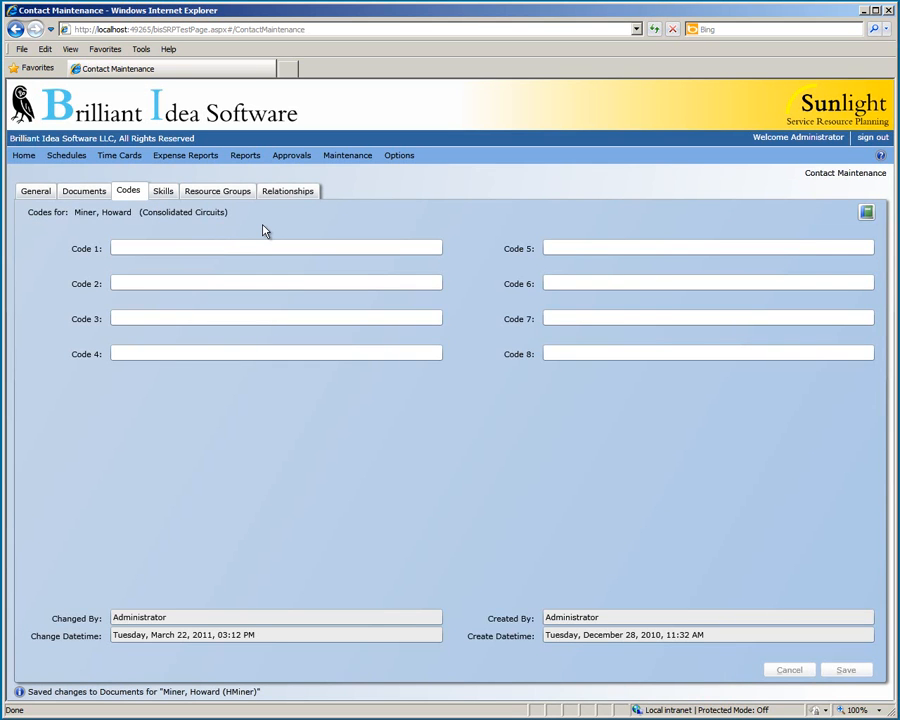
pyautogui.click(257, 248)
pyautogui.write('99')
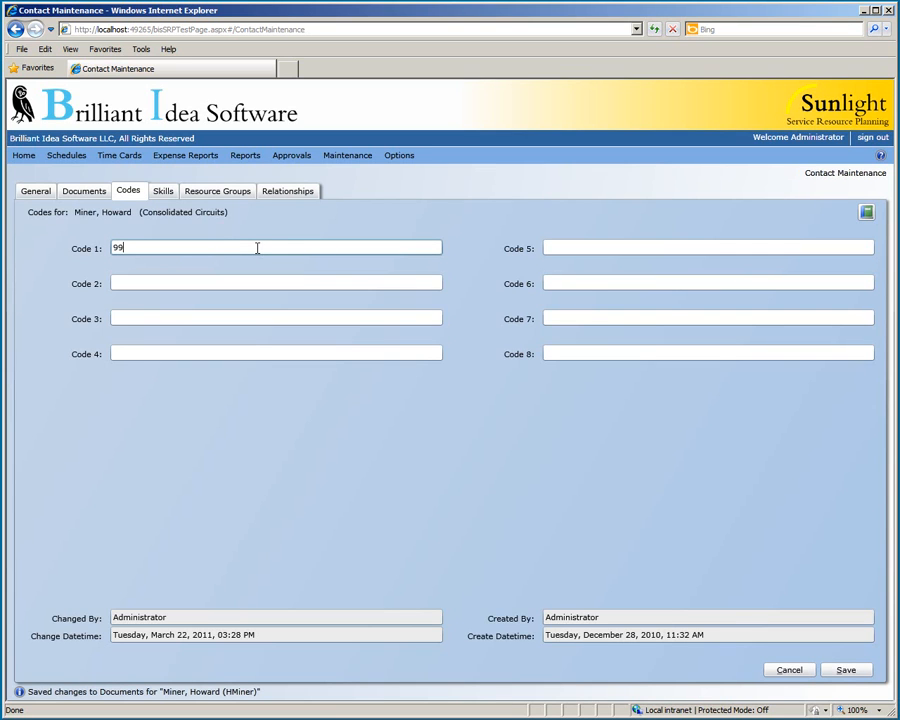
pyautogui.write('5847')
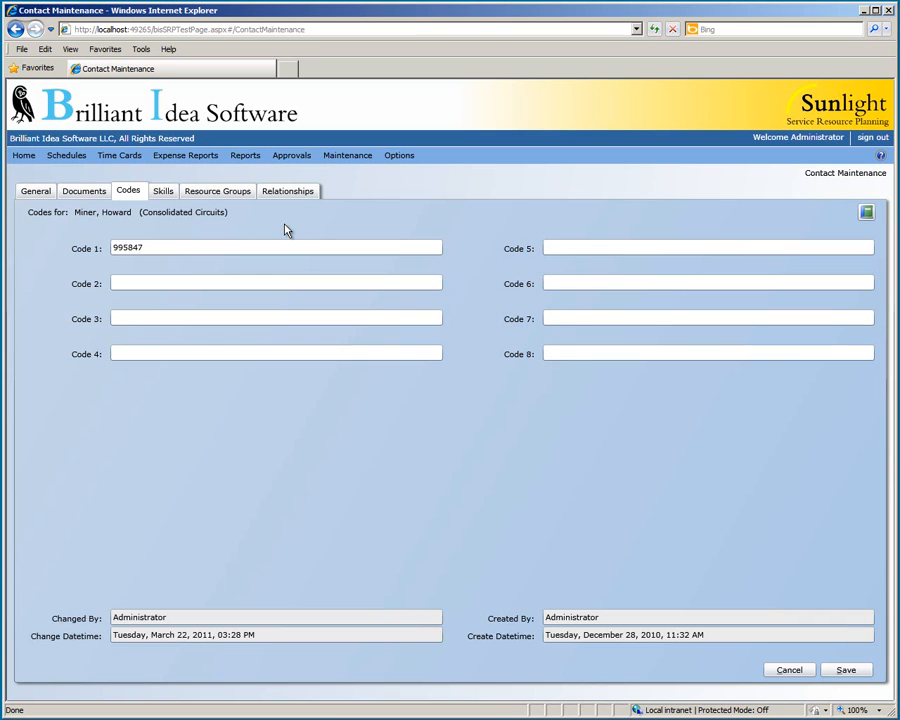
pyautogui.click(171, 196)
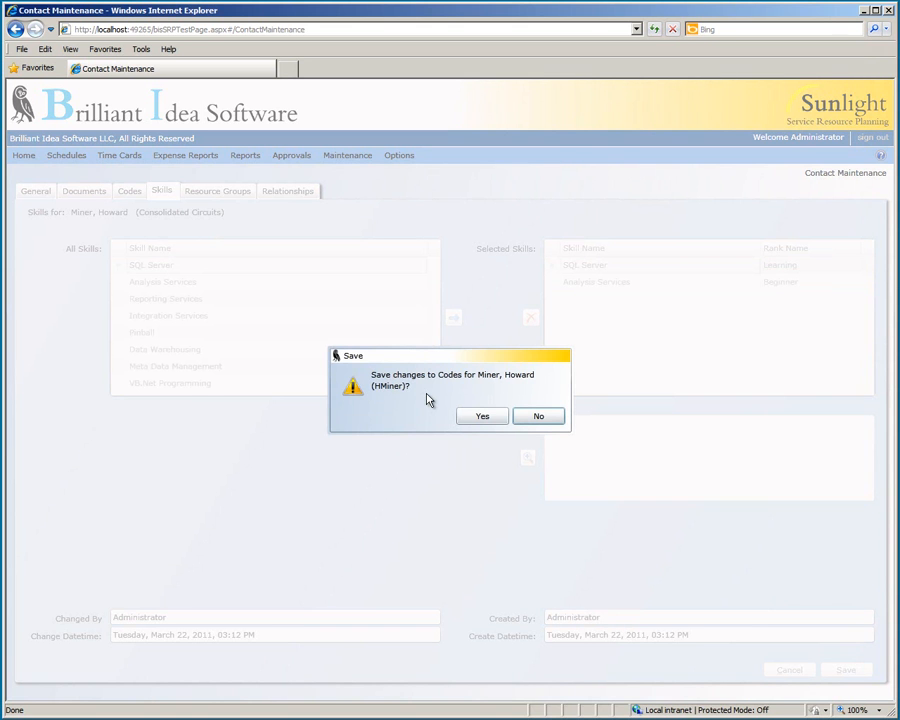
# Keep the code change and add Reporting Services as a skill ranked Average.
pyautogui.click(478, 418)
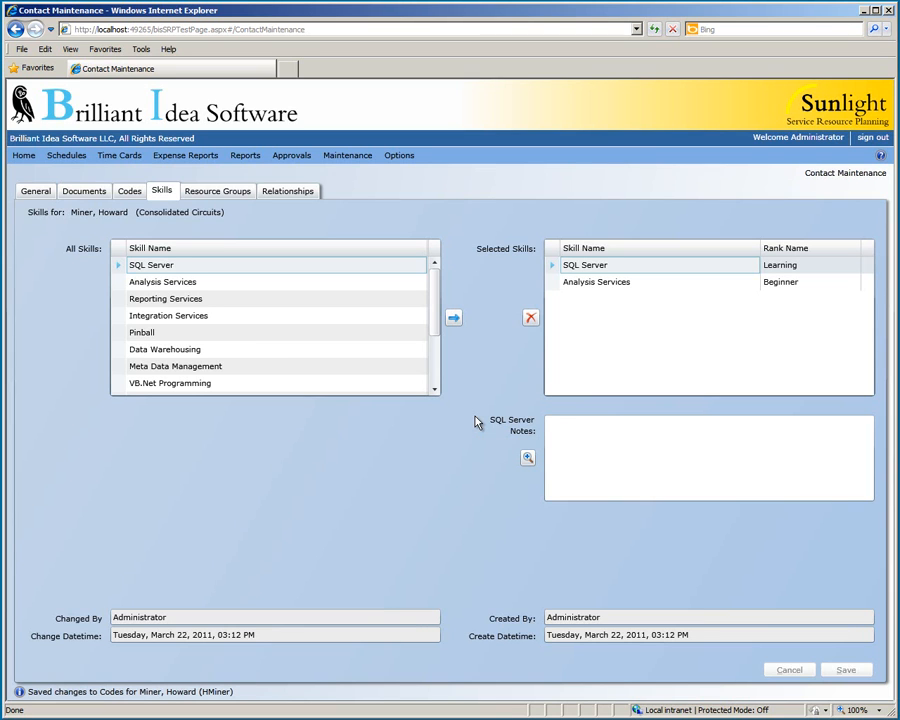
pyautogui.click(359, 304)
pyautogui.click(455, 319)
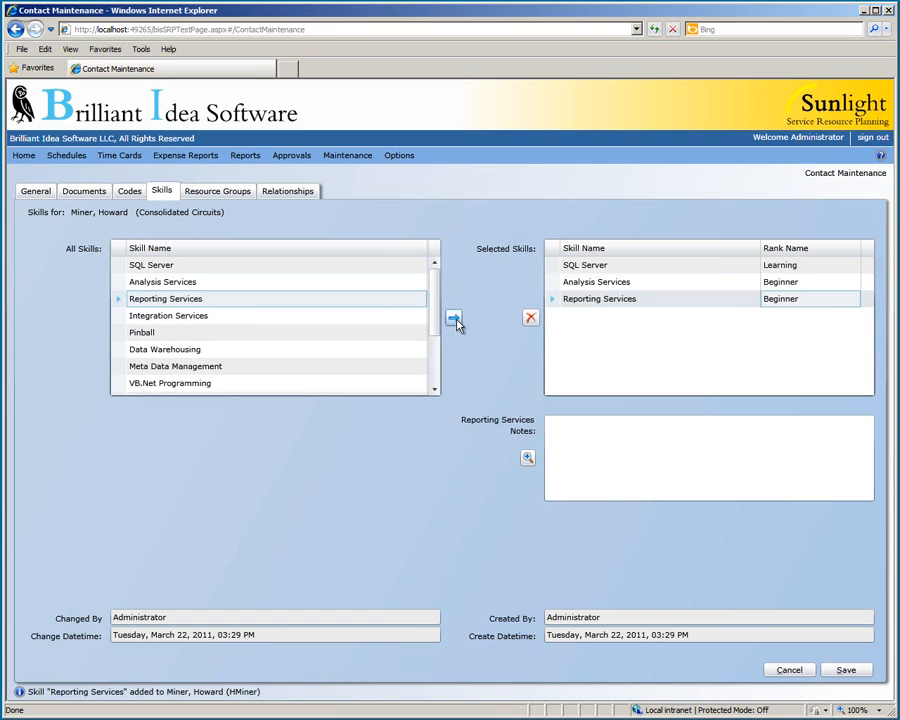
pyautogui.click(828, 302)
pyautogui.click(828, 302)
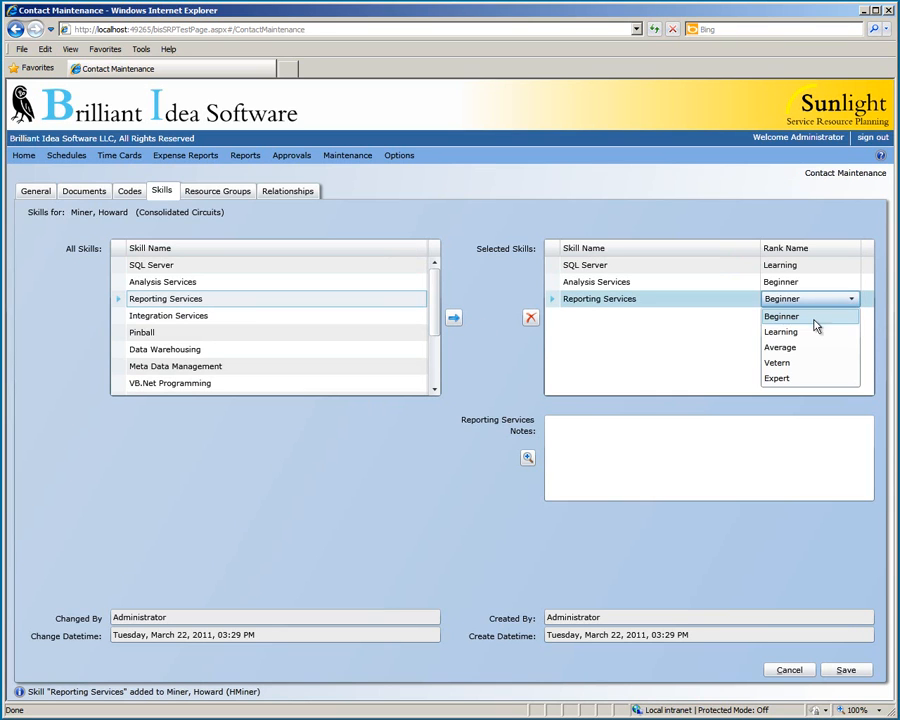
pyautogui.click(799, 350)
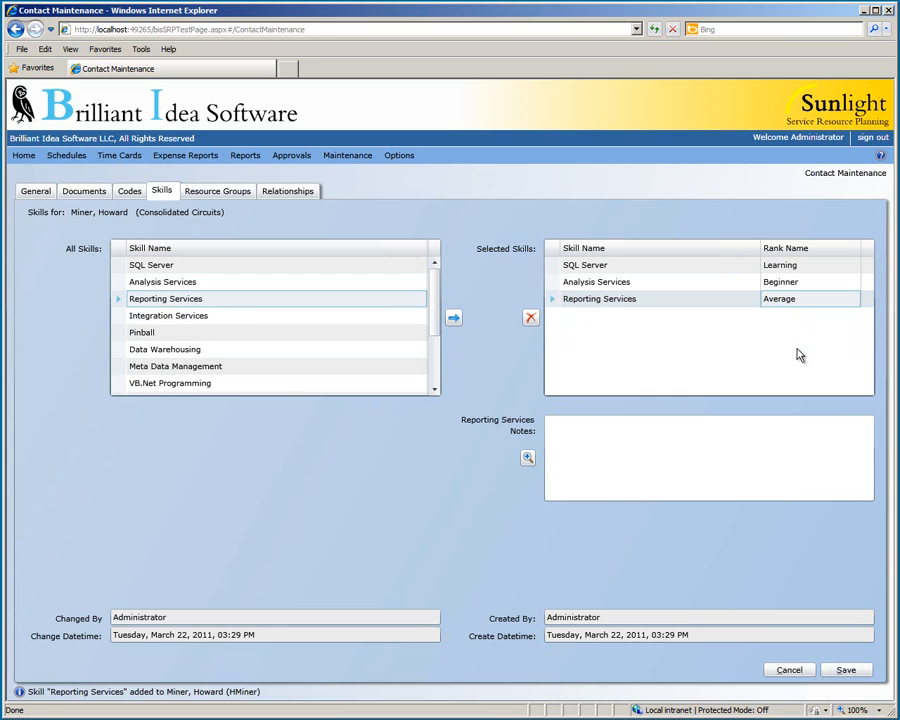
# Raise the SQL Server skill rank to Average and save the skills.
pyautogui.click(815, 266)
pyautogui.click(817, 266)
pyautogui.click(851, 266)
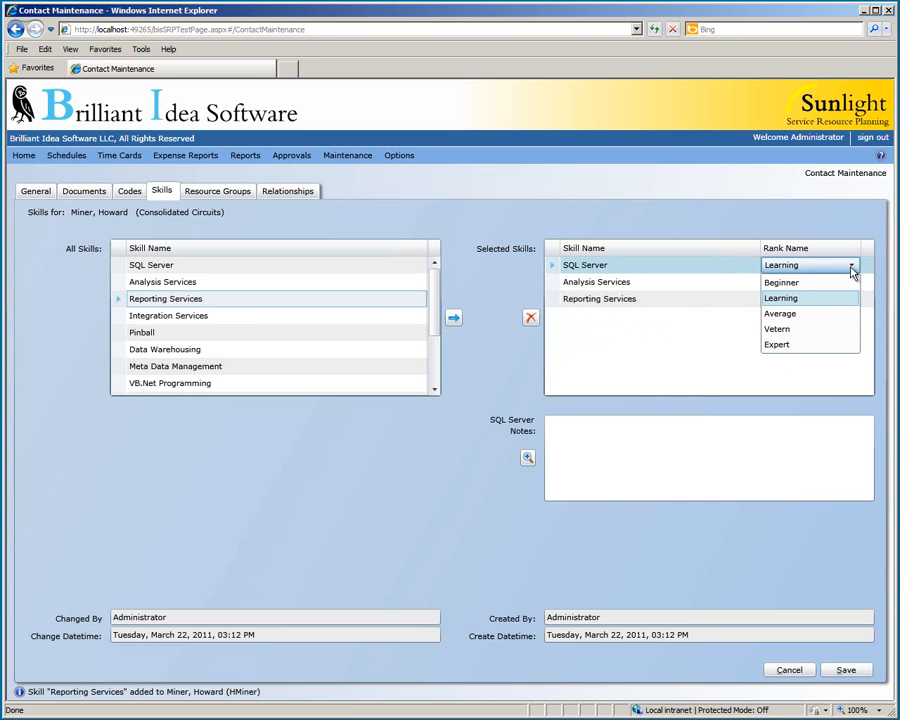
pyautogui.click(822, 314)
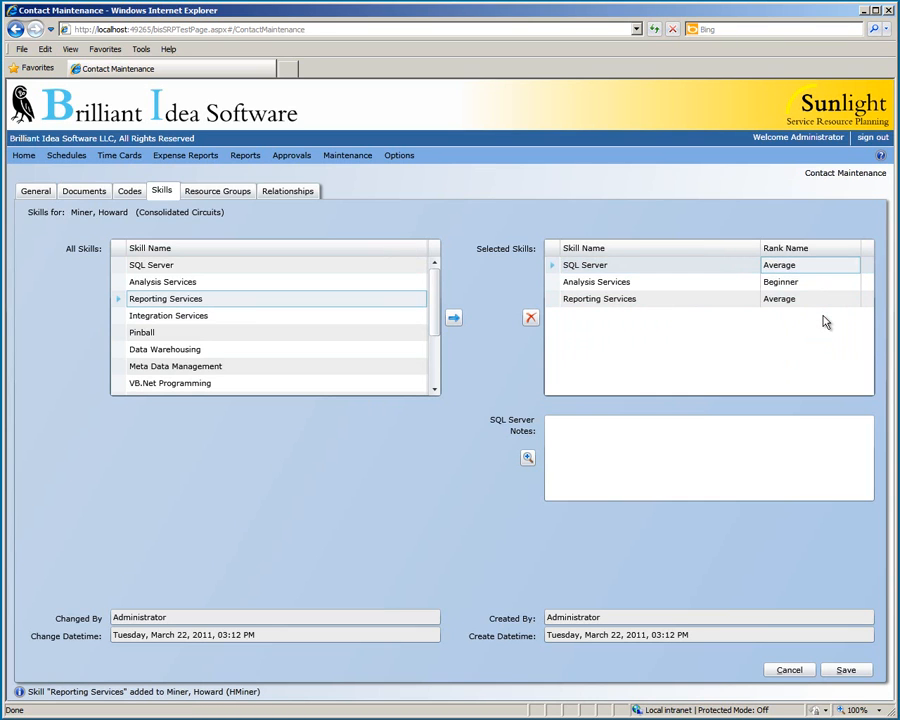
pyautogui.click(808, 438)
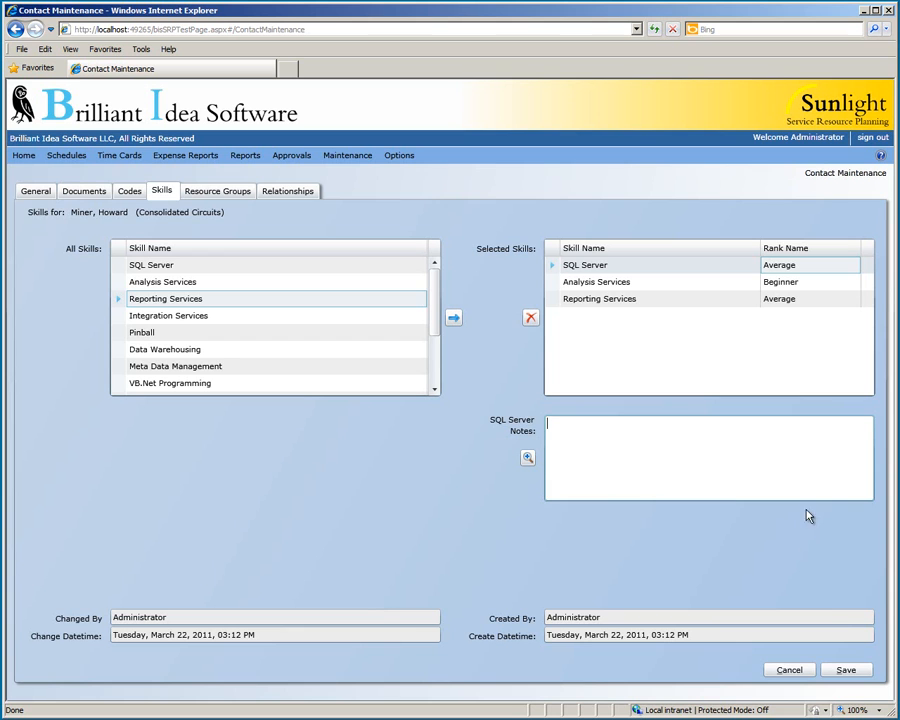
pyautogui.click(845, 671)
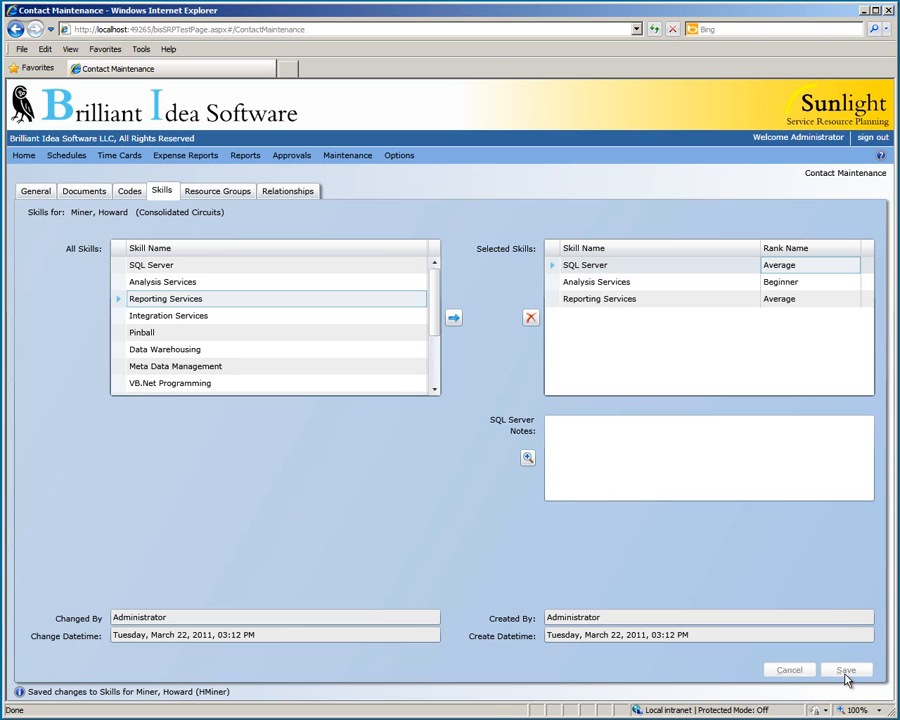
# Add the contact to the High Tech resource group, save, and display their two linked projects.
pyautogui.click(230, 196)
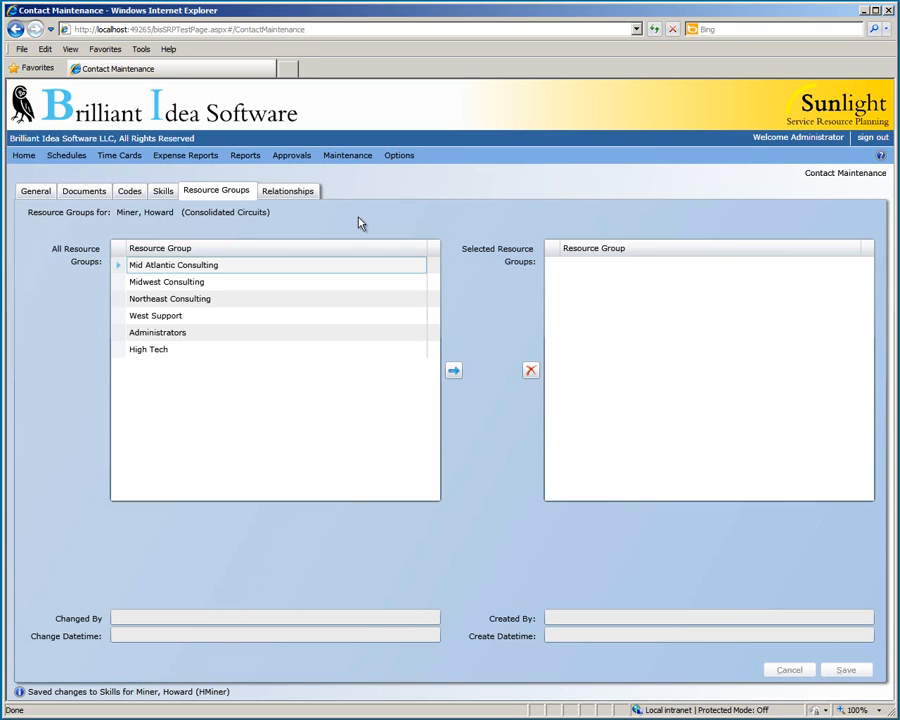
pyautogui.click(266, 349)
pyautogui.click(453, 370)
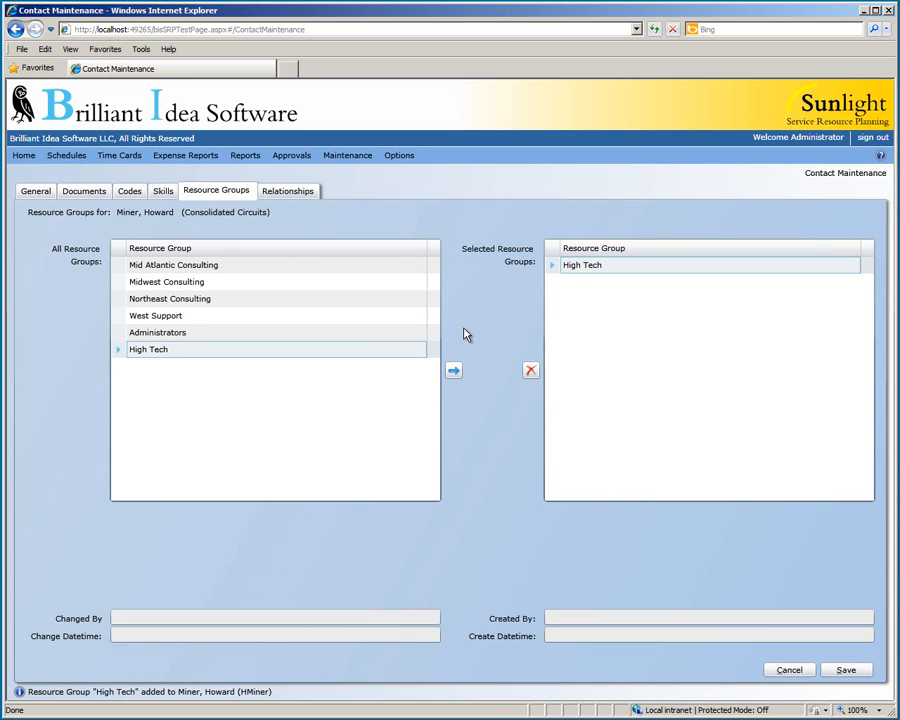
pyautogui.click(846, 669)
pyautogui.click(306, 192)
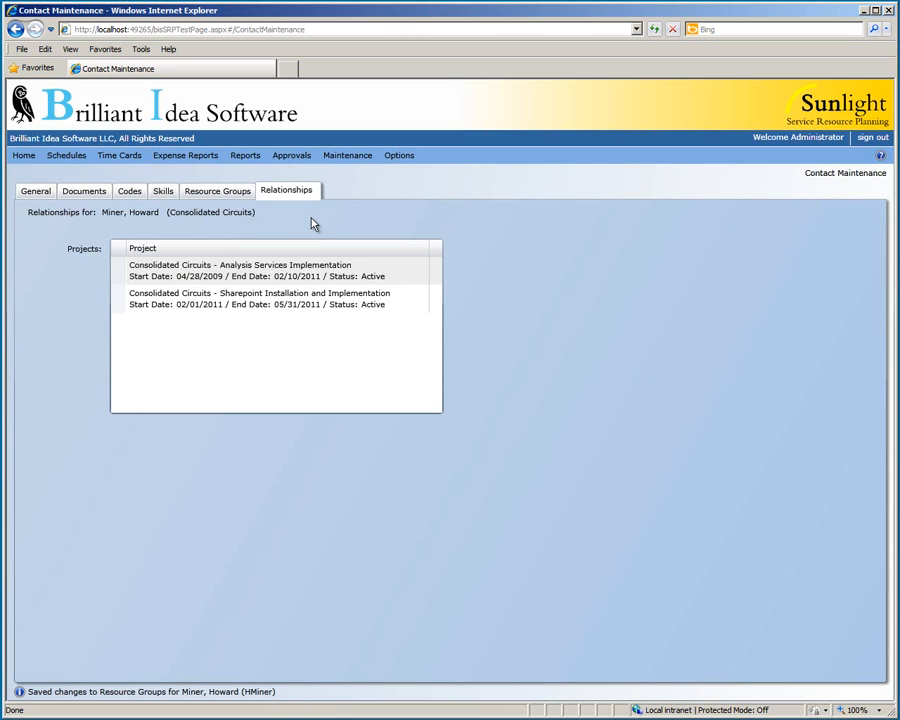
# Review the Analysis Services Implementation project record, then go back to the contact's details.
pyautogui.doubleClick(313, 299)
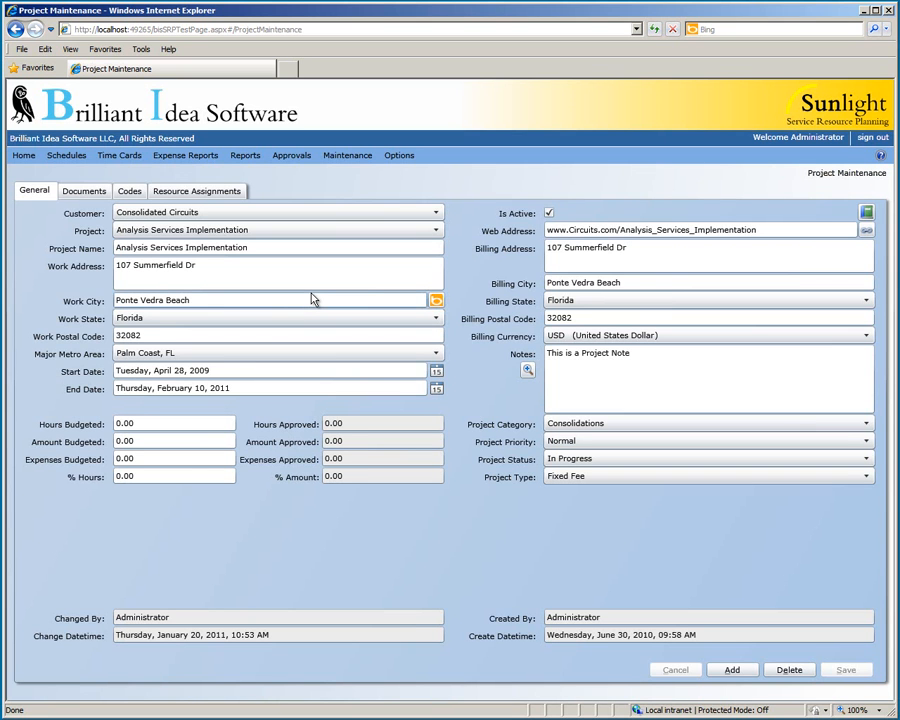
pyautogui.click(20, 34)
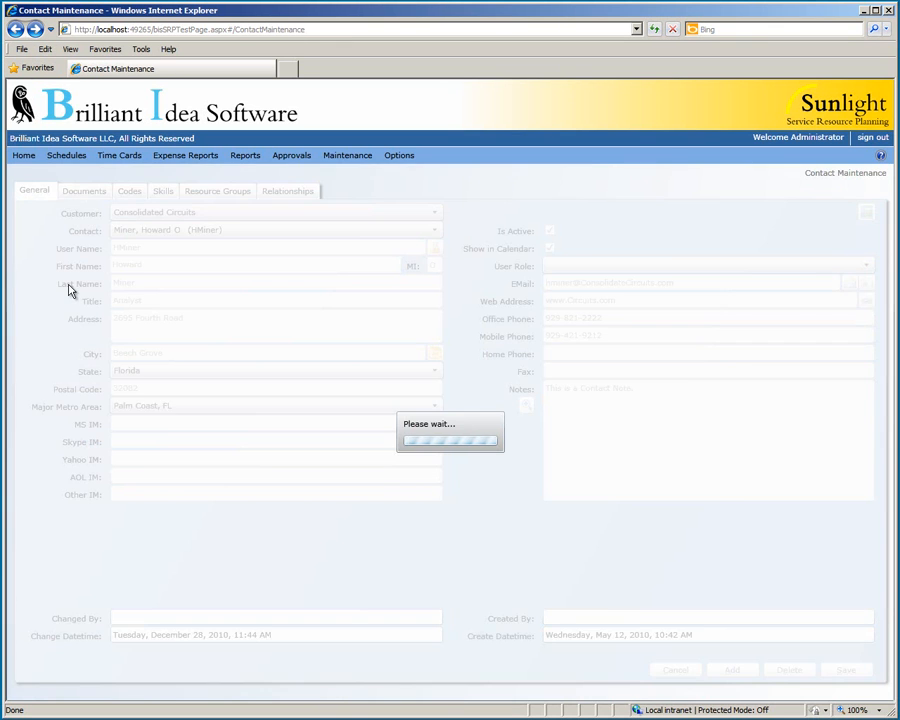